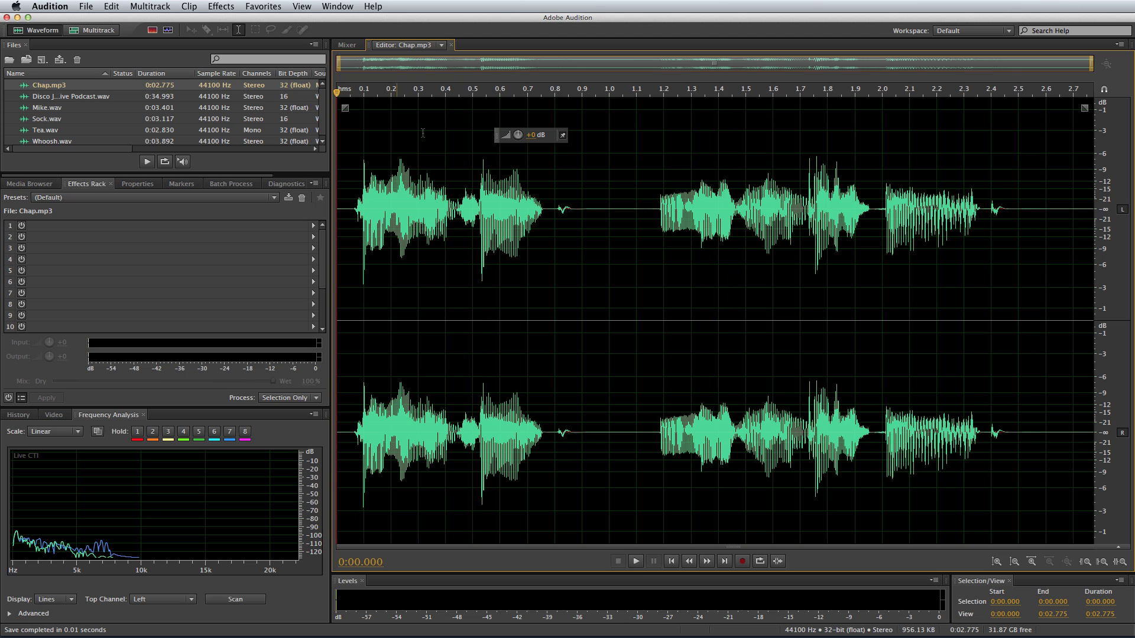
Step: Create a multitrack session named The Podcast from the Podcast template
{"action": "left_click", "coordinate": [104, 30]}
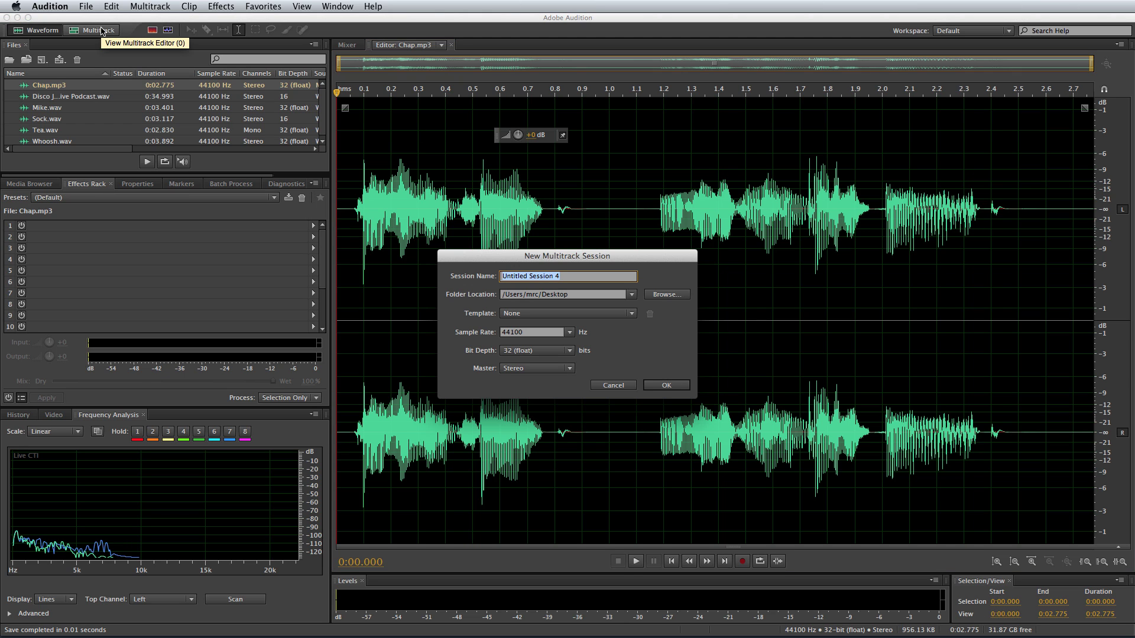
{"action": "type", "text": "The Podcast"}
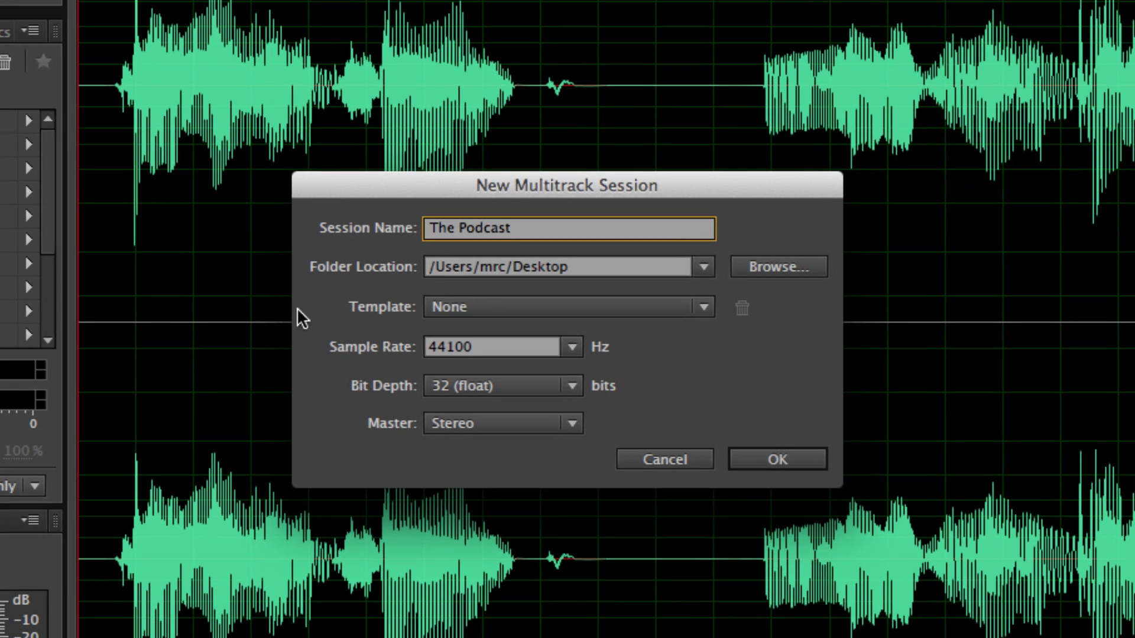
{"action": "left_click", "coordinate": [561, 307]}
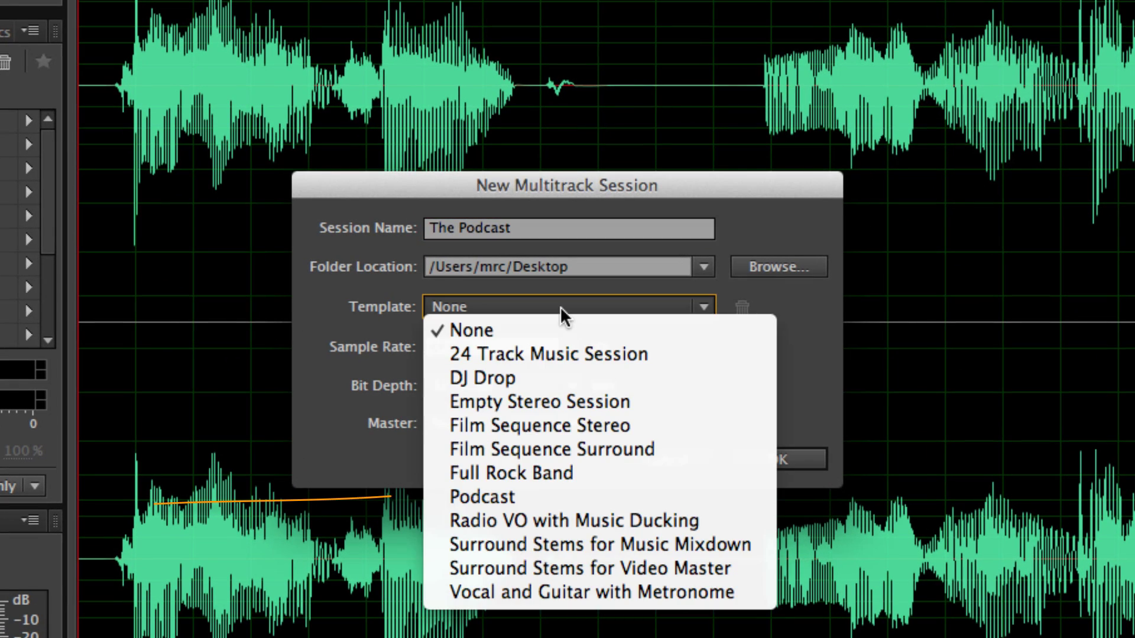
{"action": "left_click", "coordinate": [541, 495]}
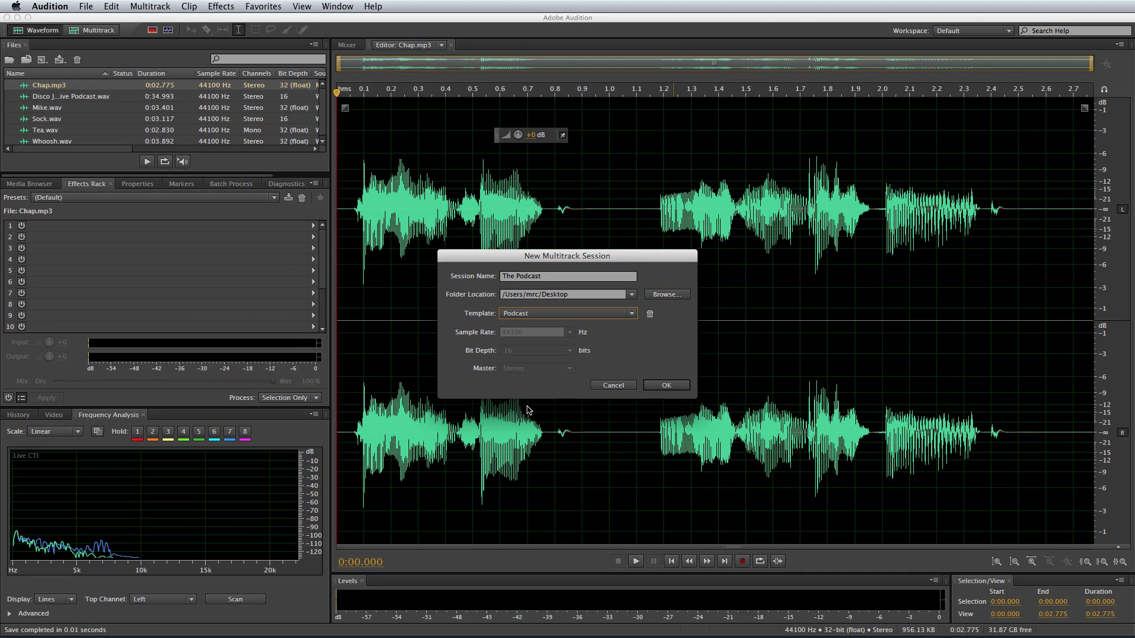
{"action": "left_click", "coordinate": [666, 385]}
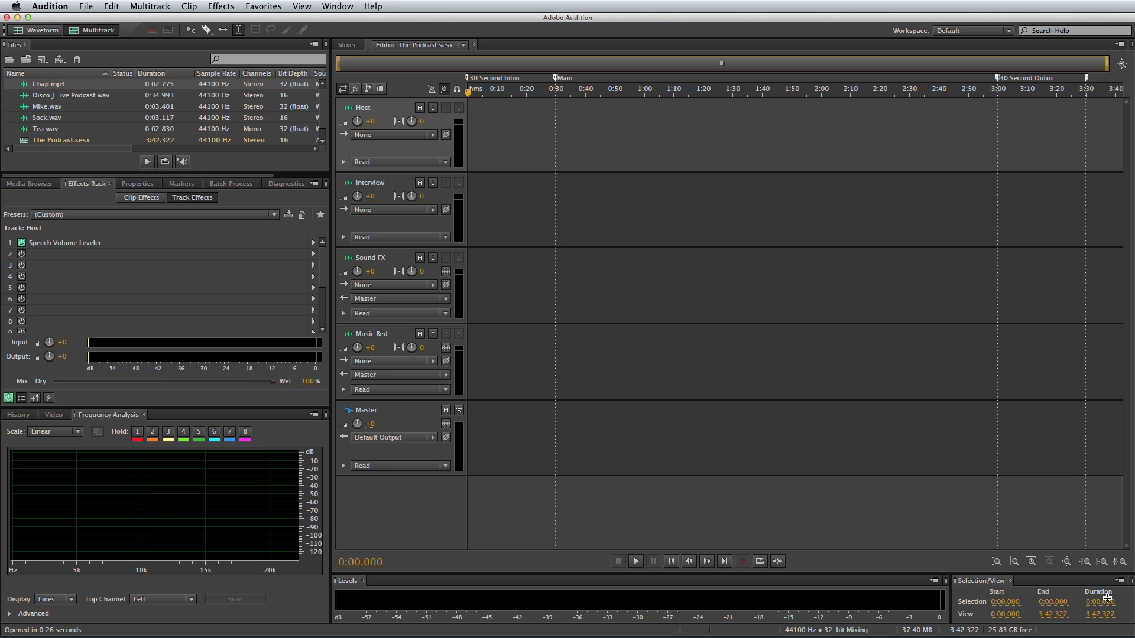
Step: Place the Disco Jingle podcast file at the start of the Host track and move the Main marker to about 0:32.7
{"action": "left_click", "coordinate": [480, 432]}
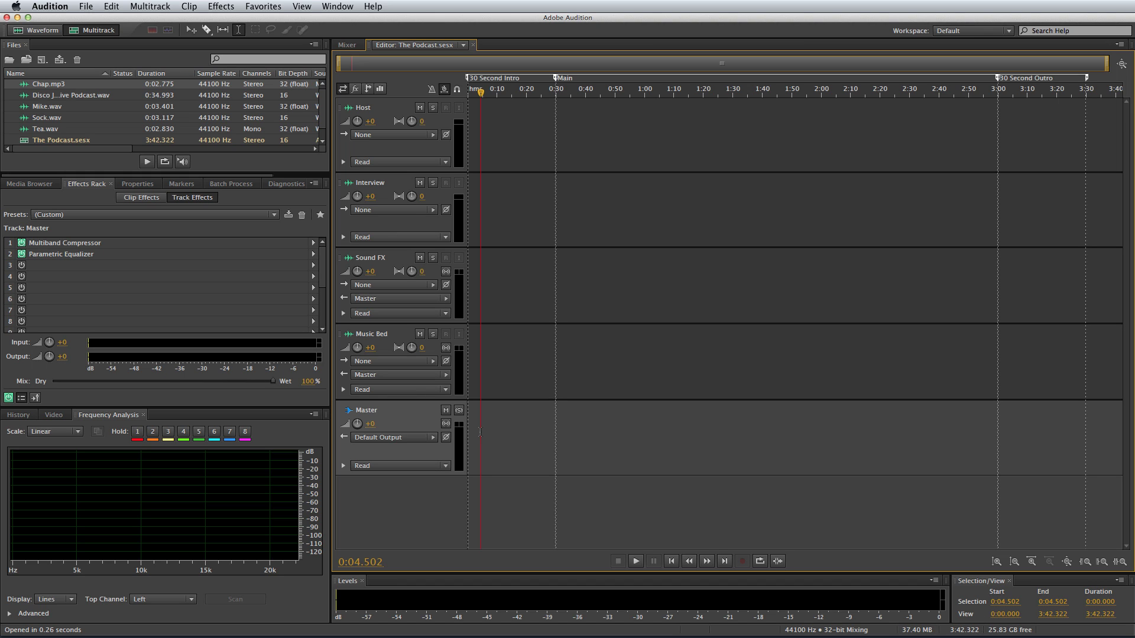
{"action": "left_click_drag", "start_coordinate": [89, 95], "coordinate": [470, 127]}
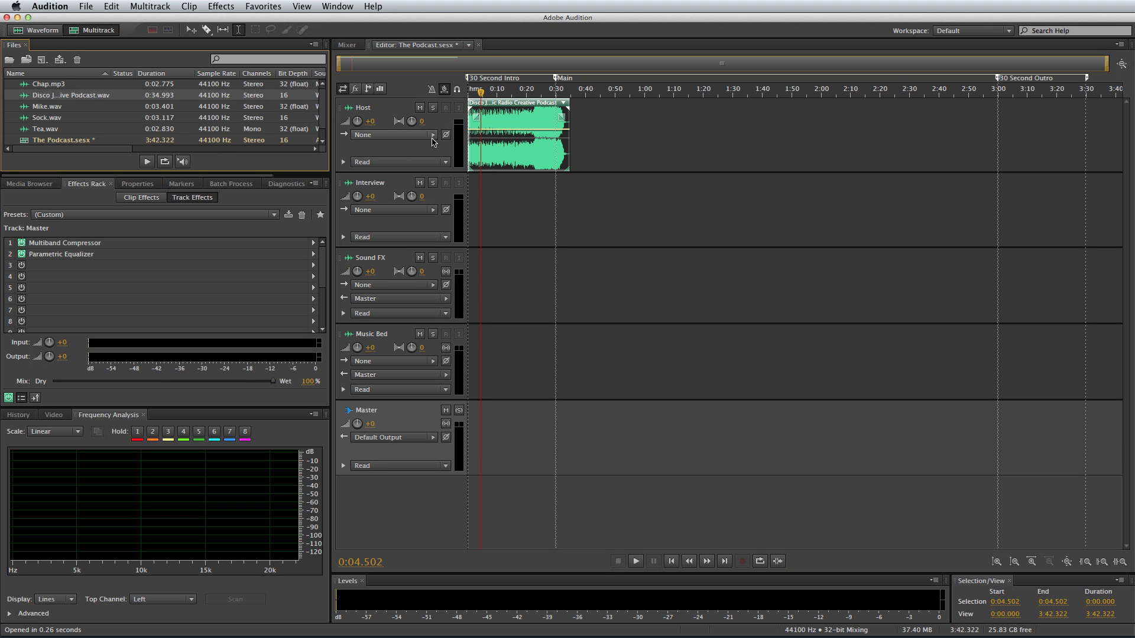
{"action": "left_click_drag", "start_coordinate": [1107, 63], "coordinate": [553, 75]}
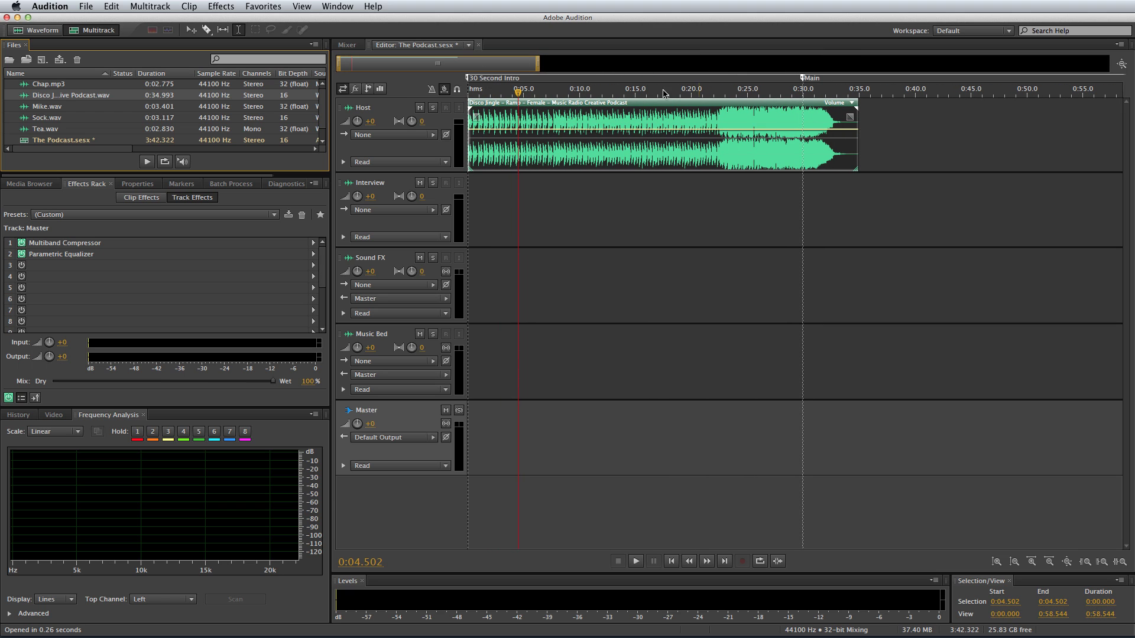
{"action": "left_click_drag", "start_coordinate": [800, 83], "coordinate": [834, 80]}
{"action": "left_click", "coordinate": [804, 80]}
{"action": "left_click", "coordinate": [833, 80]}
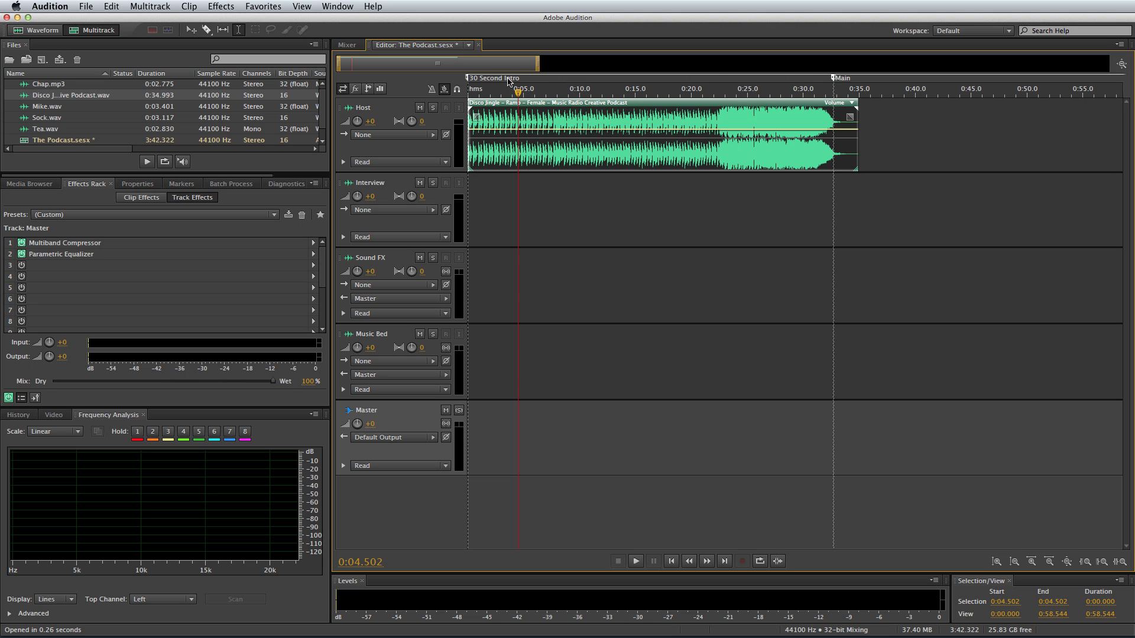
Step: Rename the 30 Second Intro marker to Podcast Intro
{"action": "left_click", "coordinate": [32, 184]}
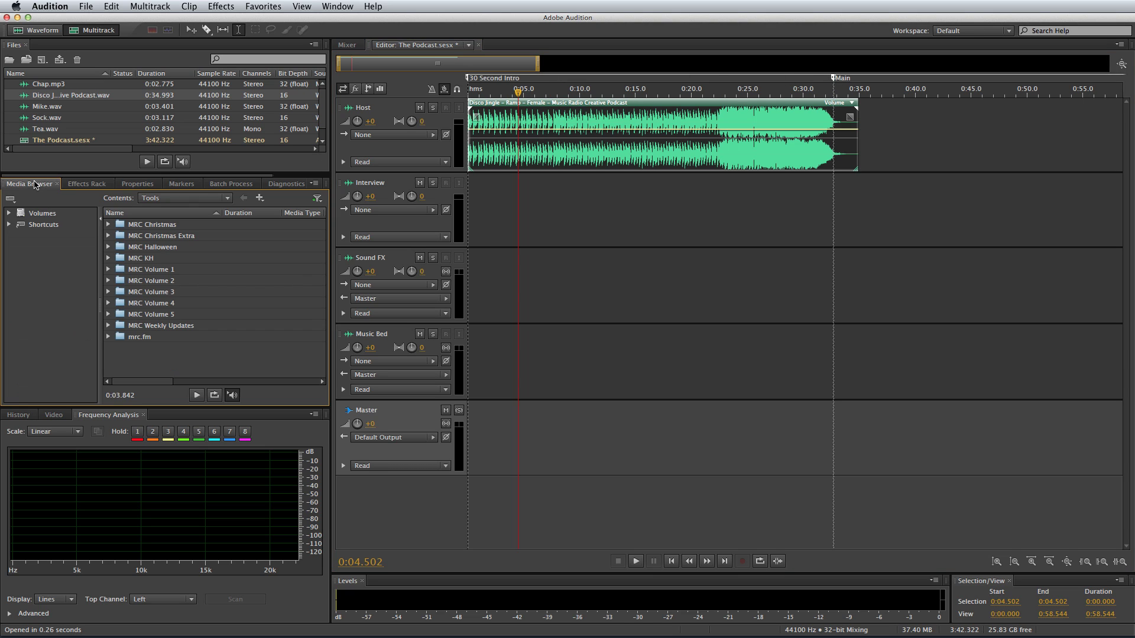
{"action": "left_click", "coordinate": [177, 184]}
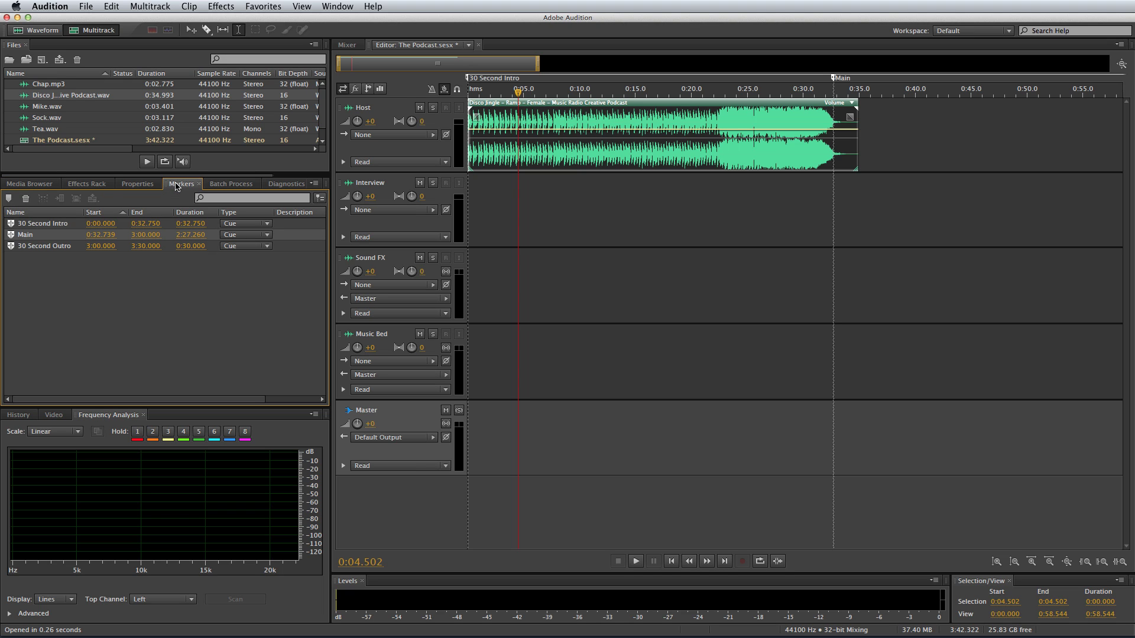
{"action": "left_click", "coordinate": [30, 226]}
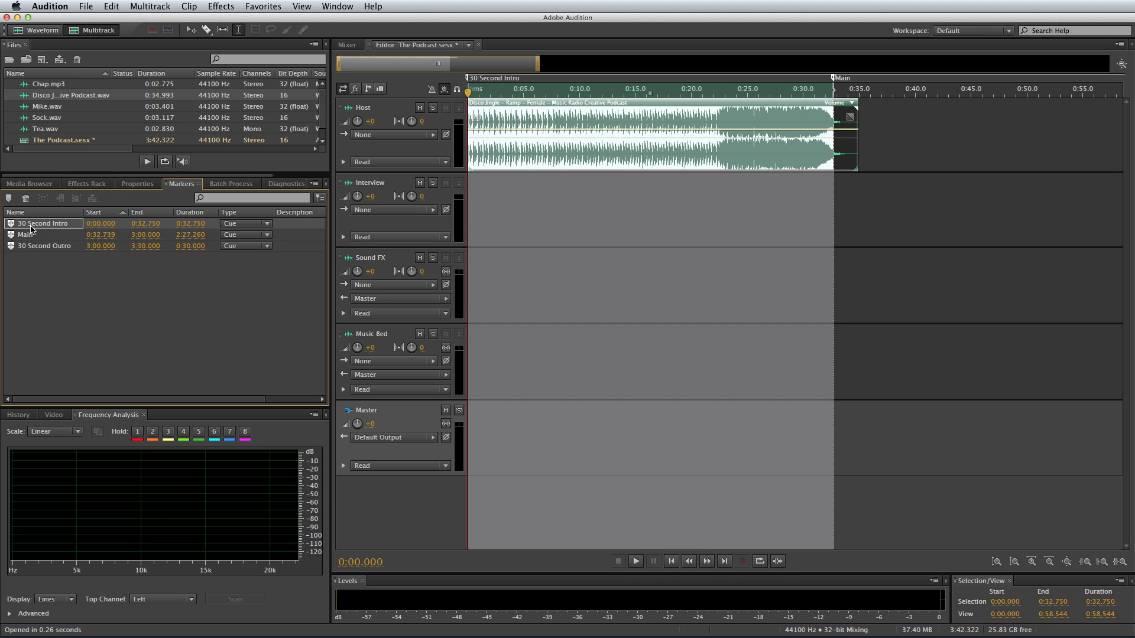
{"action": "left_click", "coordinate": [30, 225]}
{"action": "type", "text": "Podcast Intro"}
{"action": "key", "text": "Return"}
Step: Move the Disco Jingle clip from the Host track to the start of the Music Bed track
{"action": "left_click", "coordinate": [468, 86]}
{"action": "scroll", "coordinate": [468, 86], "scroll_direction": "down", "scroll_amount": 3}
{"action": "scroll", "coordinate": [468, 86], "scroll_direction": "up", "scroll_amount": 5}
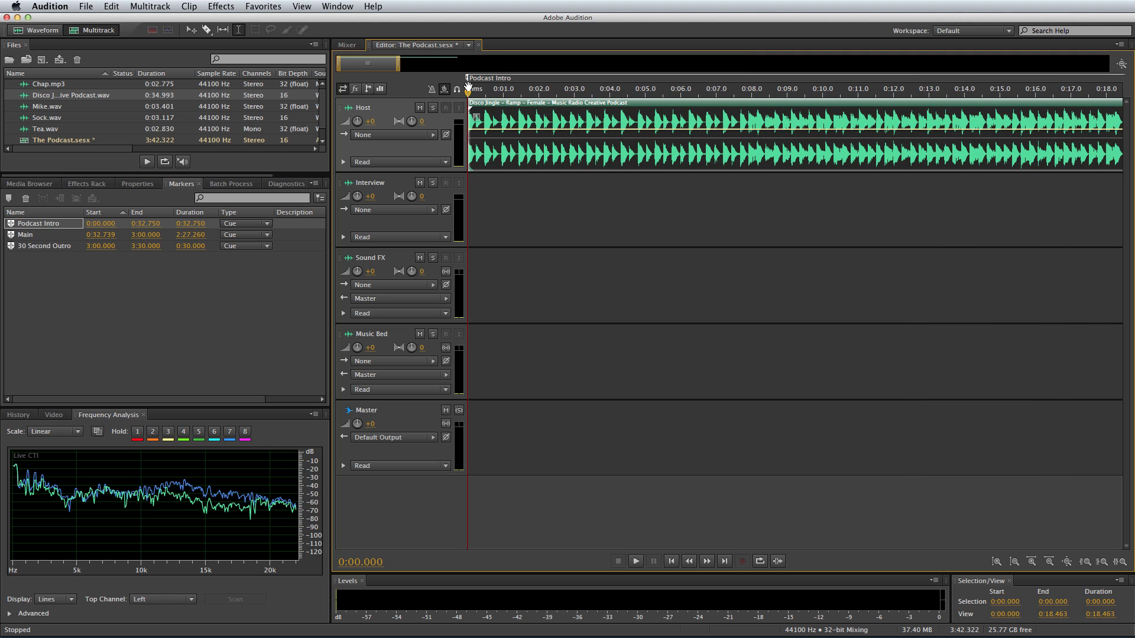
{"action": "left_click_drag", "start_coordinate": [479, 160], "coordinate": [467, 340]}
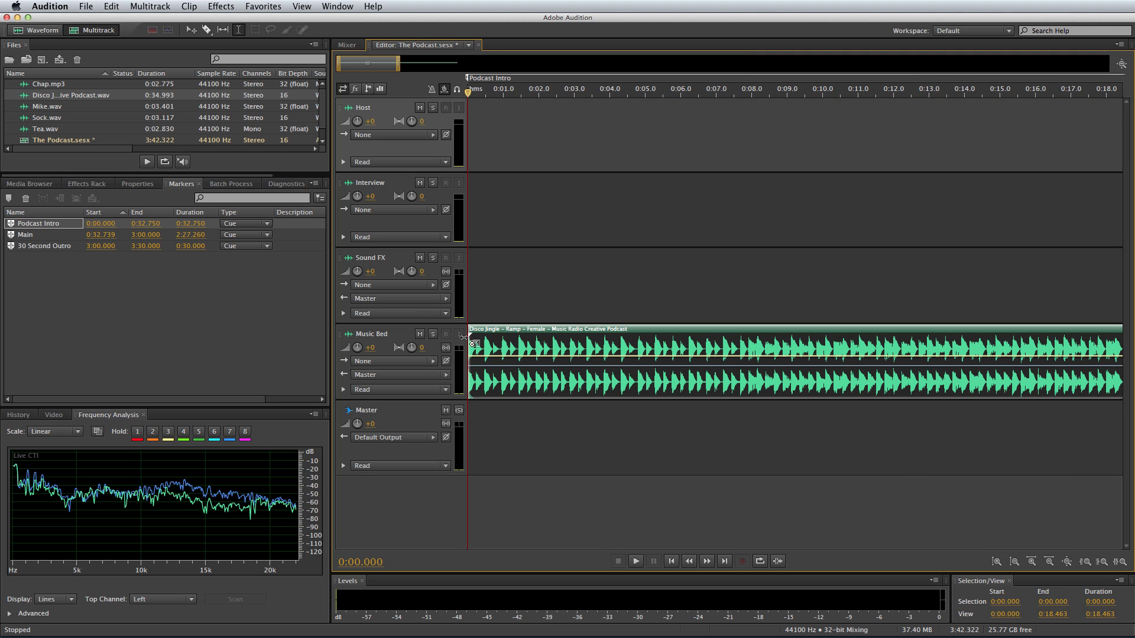
Step: Audition the opening of the jingle and split the Music Bed clip on the beat at 0:03.839
{"action": "key", "text": "space"}
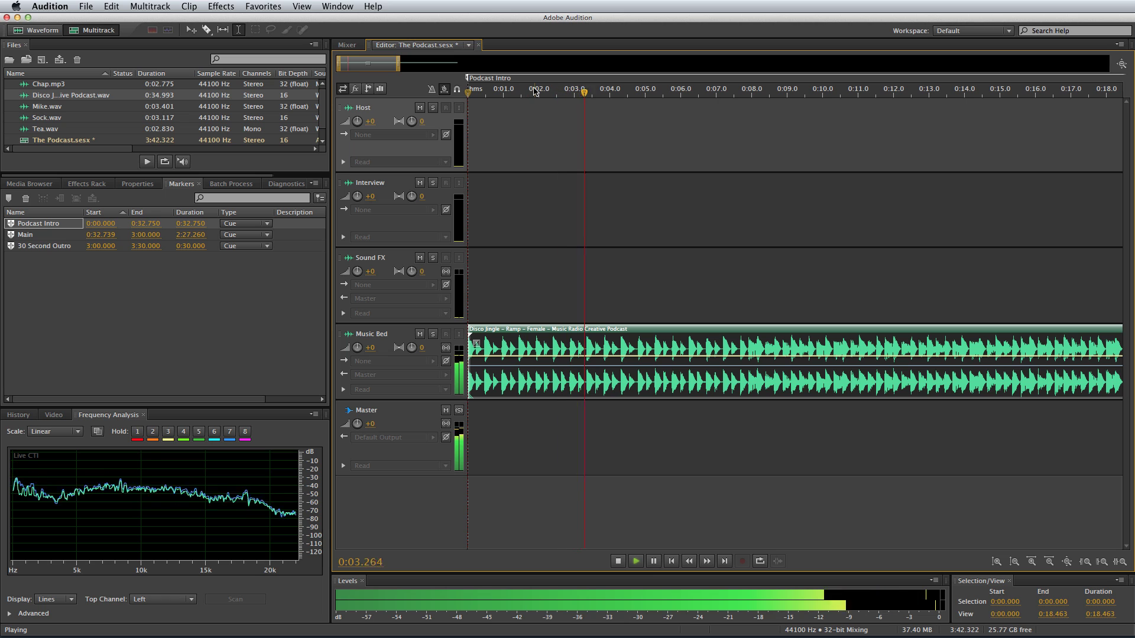
{"action": "key", "text": "space"}
{"action": "scroll", "coordinate": [533, 89], "scroll_direction": "down", "scroll_amount": 8}
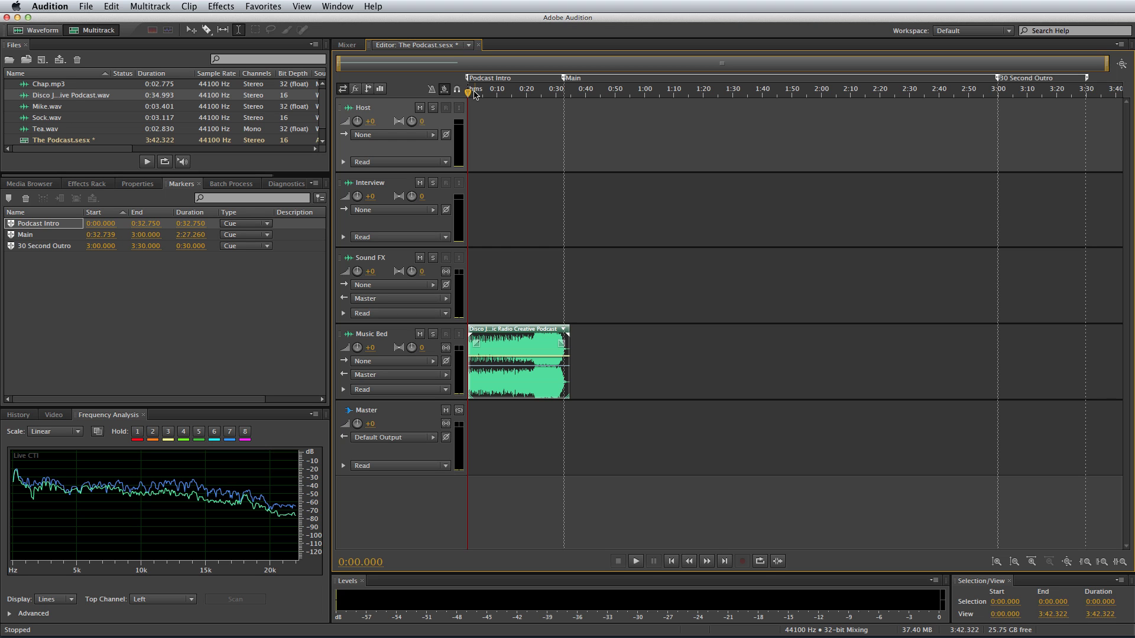
{"action": "scroll", "coordinate": [475, 93], "scroll_direction": "up", "scroll_amount": 10}
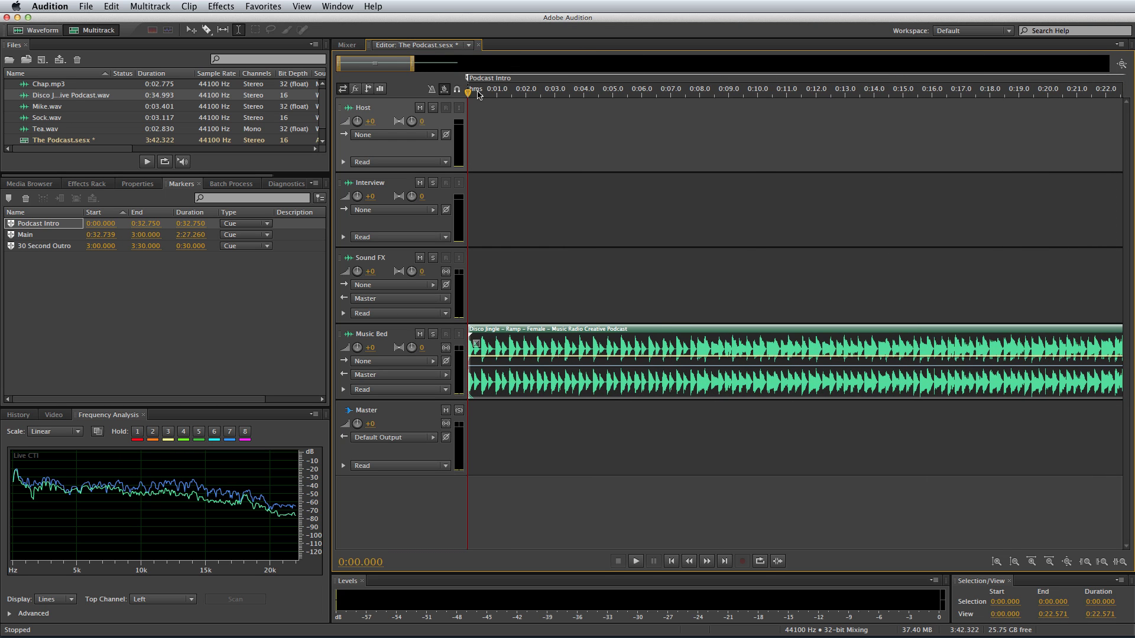
{"action": "scroll", "coordinate": [477, 95], "scroll_direction": "up", "scroll_amount": 1}
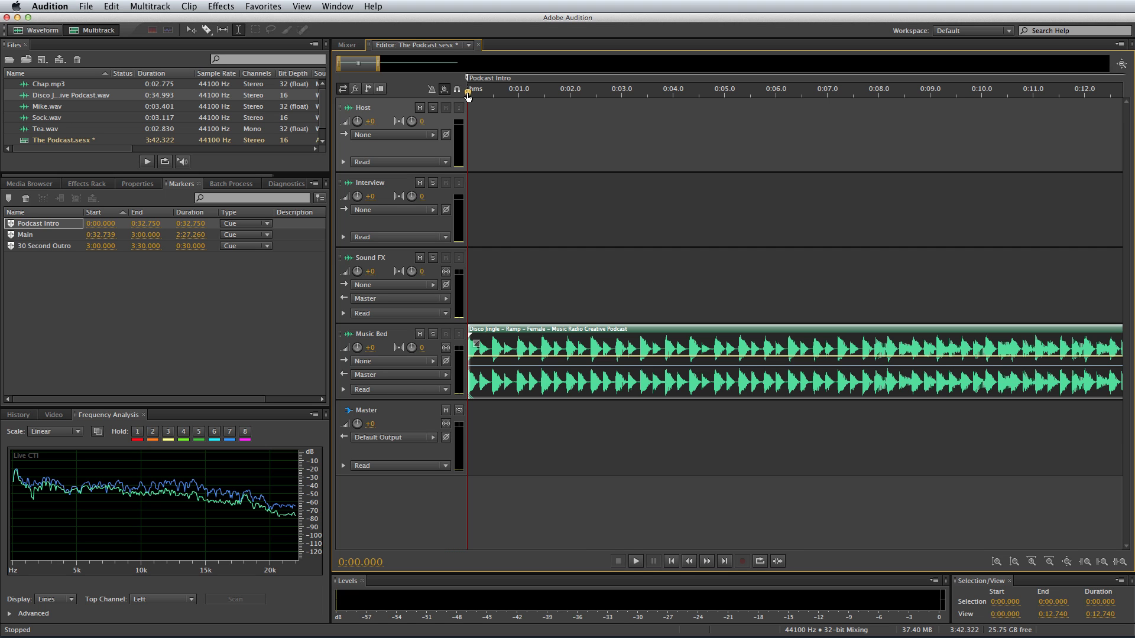
{"action": "key", "text": "space"}
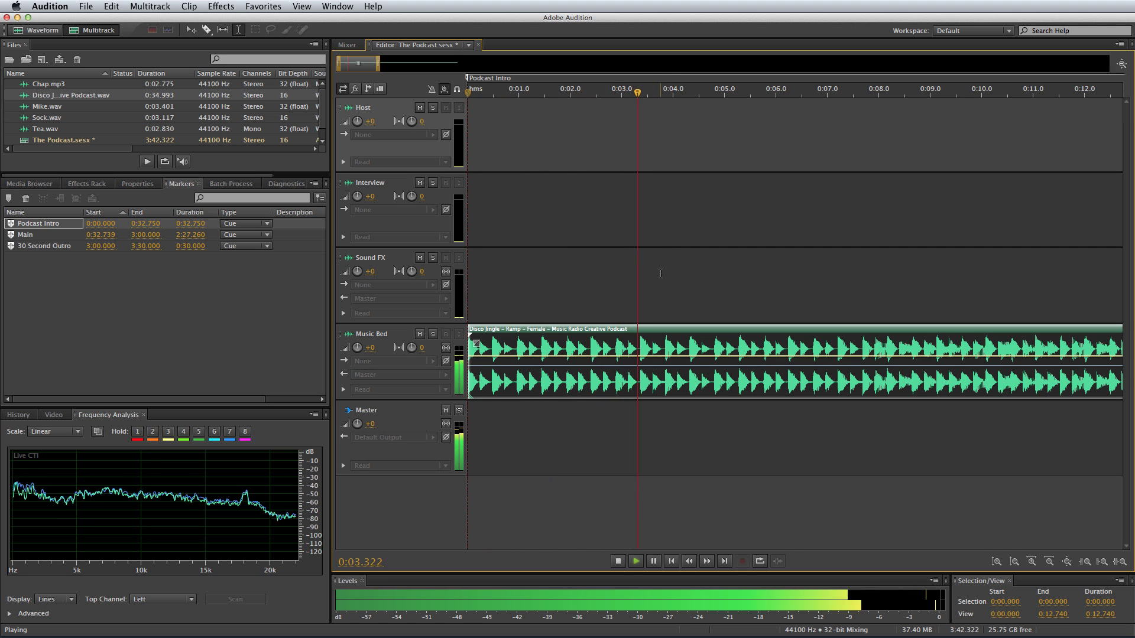
{"action": "key", "text": "space"}
{"action": "left_click", "coordinate": [662, 93]}
{"action": "scroll", "coordinate": [663, 93], "scroll_direction": "up", "scroll_amount": 5}
{"action": "left_click_drag", "start_coordinate": [664, 93], "coordinate": [688, 93]}
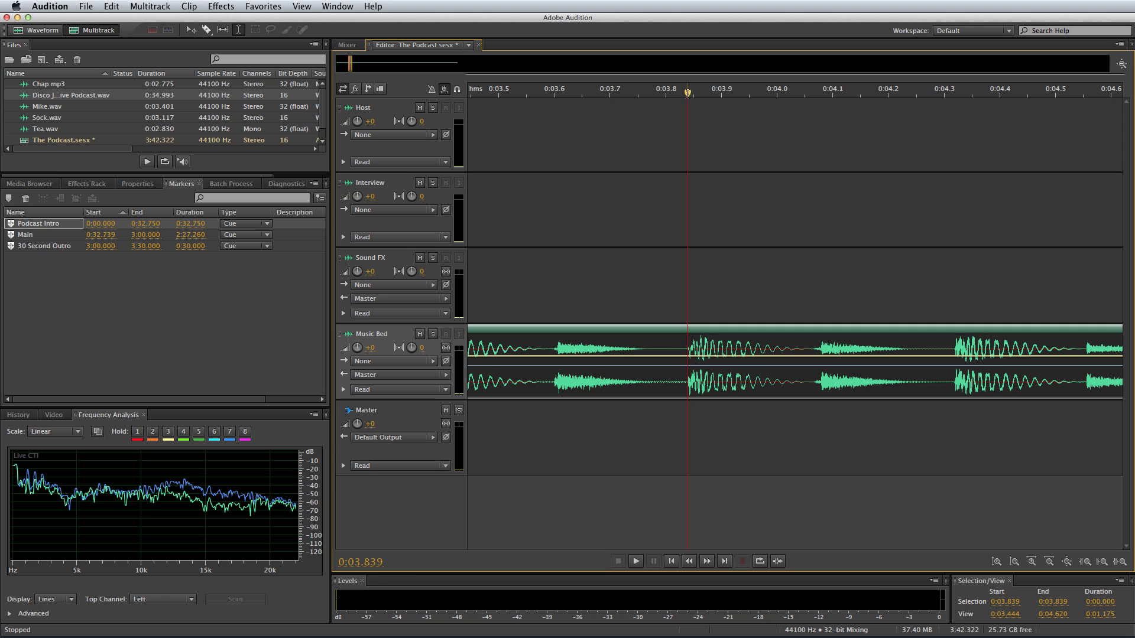
{"action": "key", "text": "super+k"}
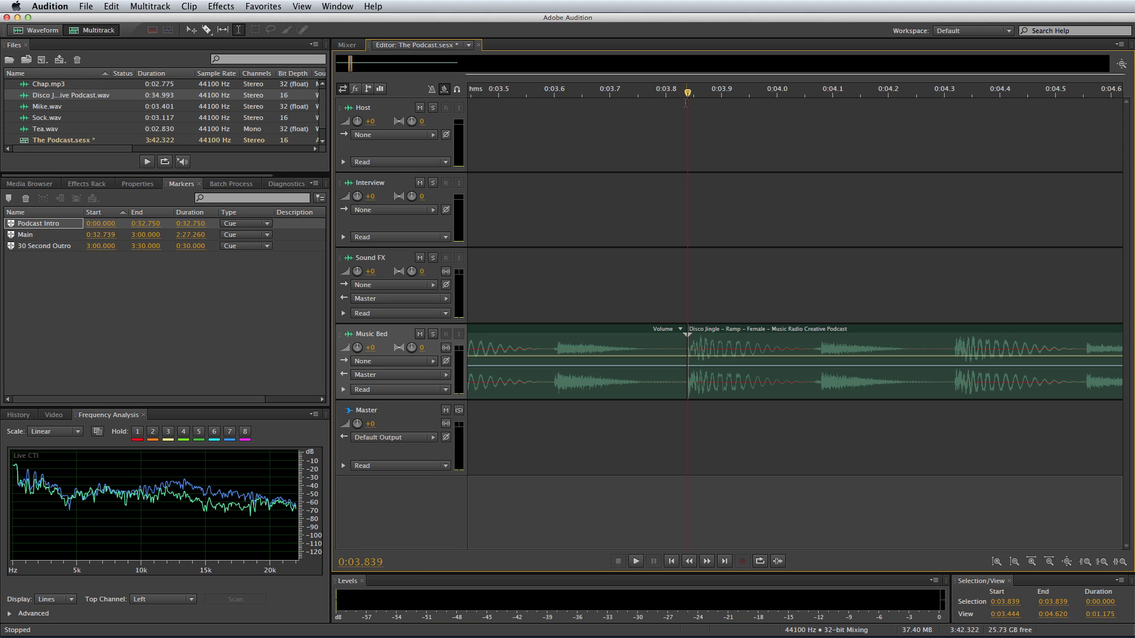
Step: Bounce only the short opening clip of the jingle to a new track, inspect its waveform, and return to the multitrack session
{"action": "scroll", "coordinate": [687, 97], "scroll_direction": "down", "scroll_amount": 8}
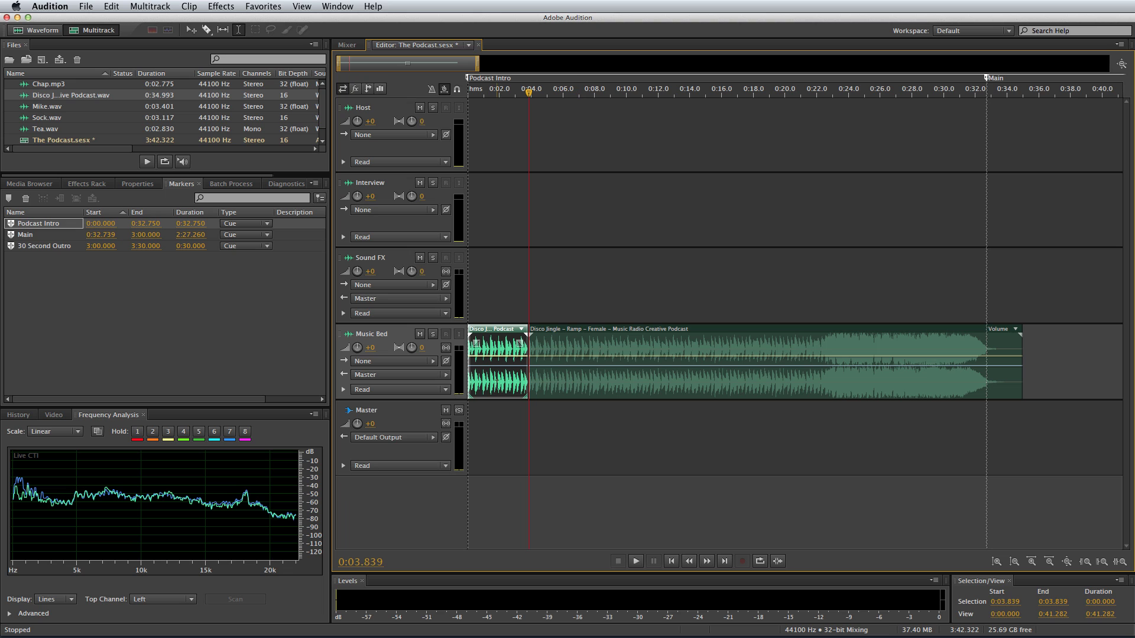
{"action": "right_click", "coordinate": [498, 386]}
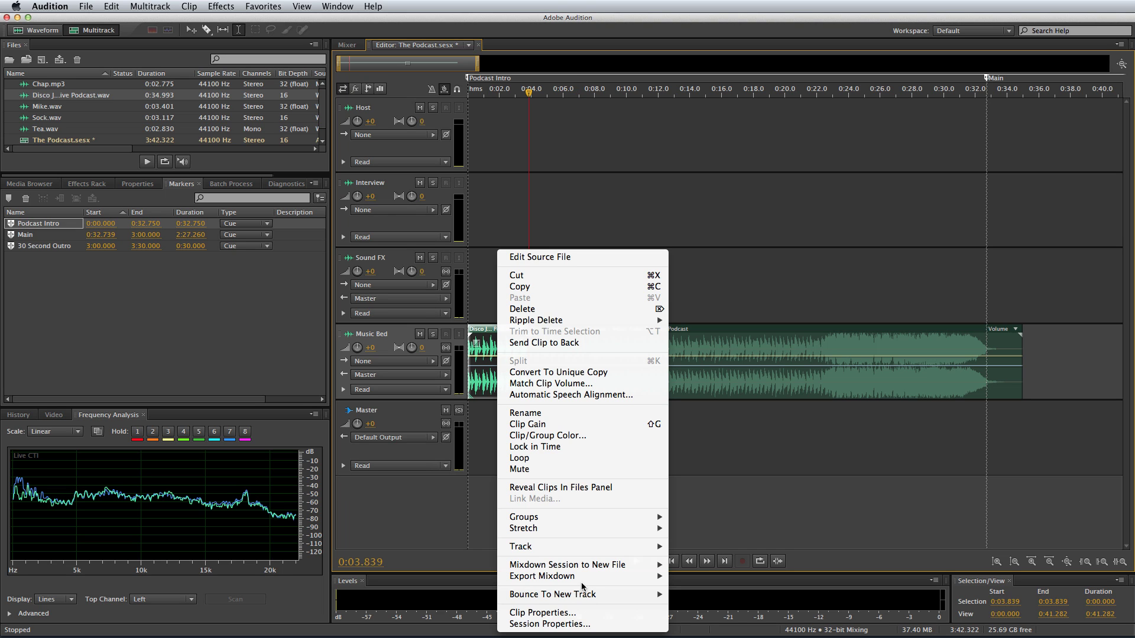
{"action": "mouse_move", "coordinate": [590, 594]}
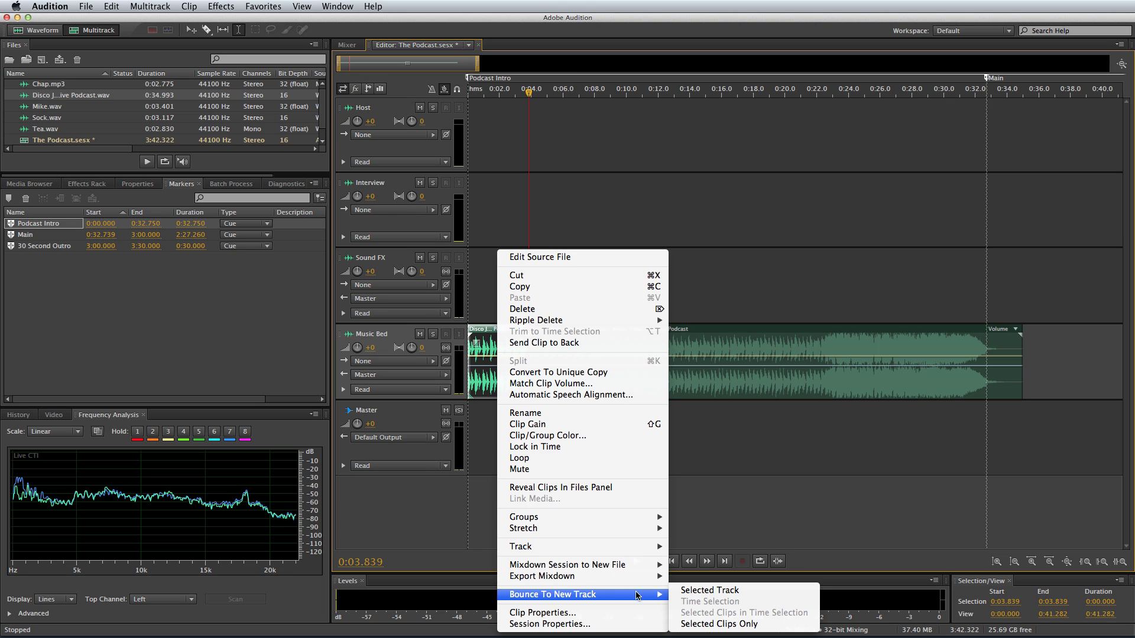
{"action": "left_click", "coordinate": [709, 628]}
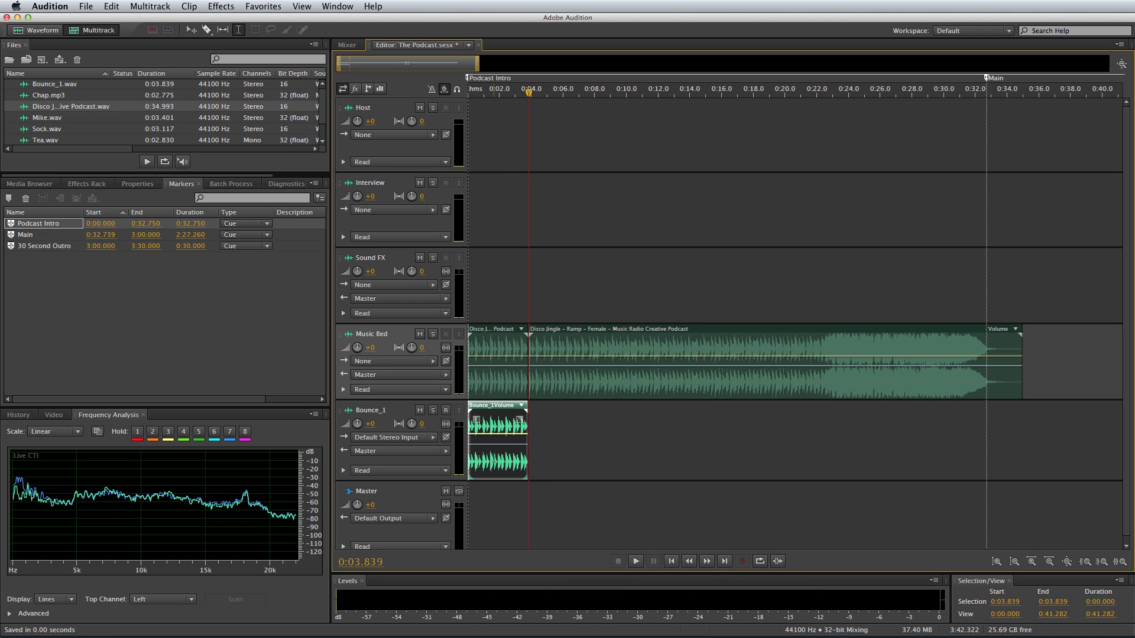
{"action": "double_click", "coordinate": [493, 460]}
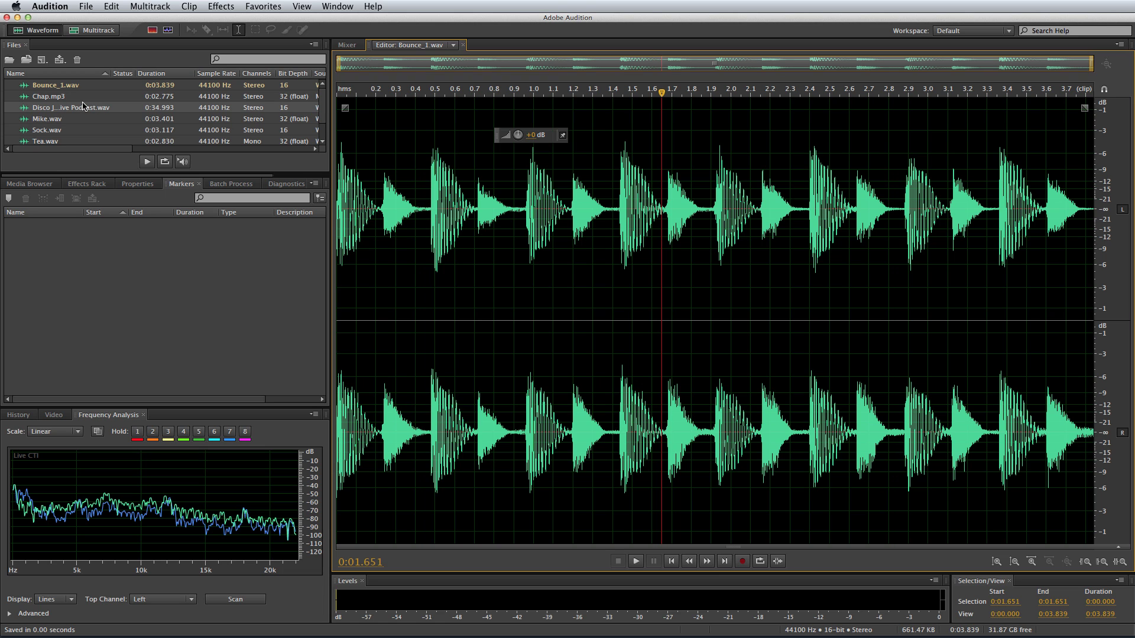
{"action": "left_click", "coordinate": [81, 31]}
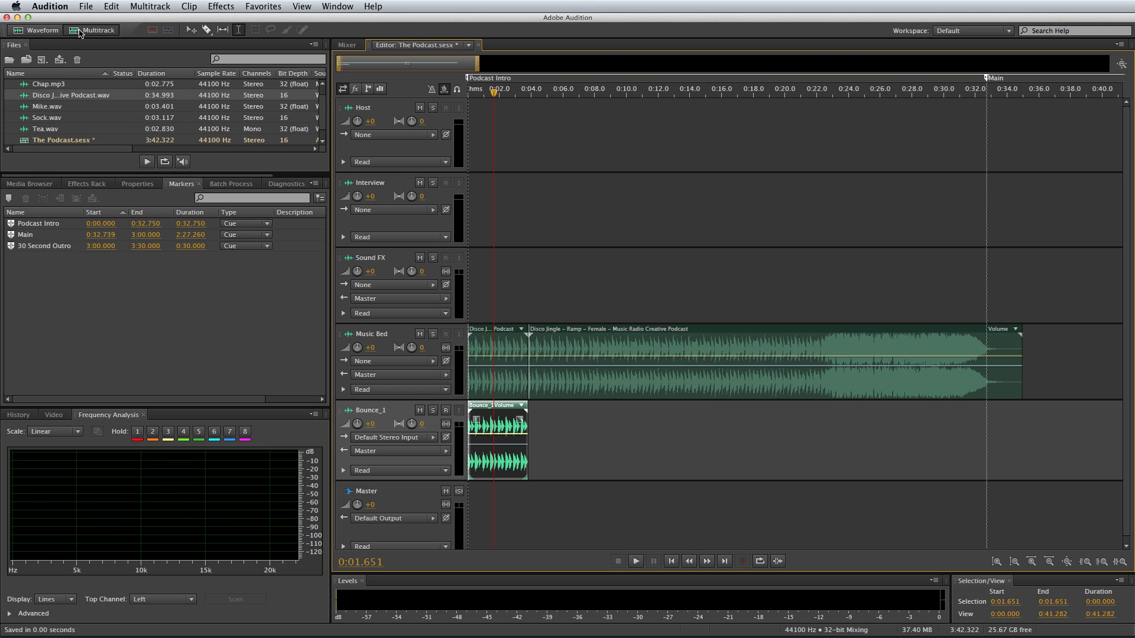
Step: Delete both original Disco Jingle clips from the Music Bed track
{"action": "left_click", "coordinate": [518, 383]}
{"action": "key", "text": "Delete"}
{"action": "left_click", "coordinate": [554, 366]}
{"action": "key", "text": "Delete"}
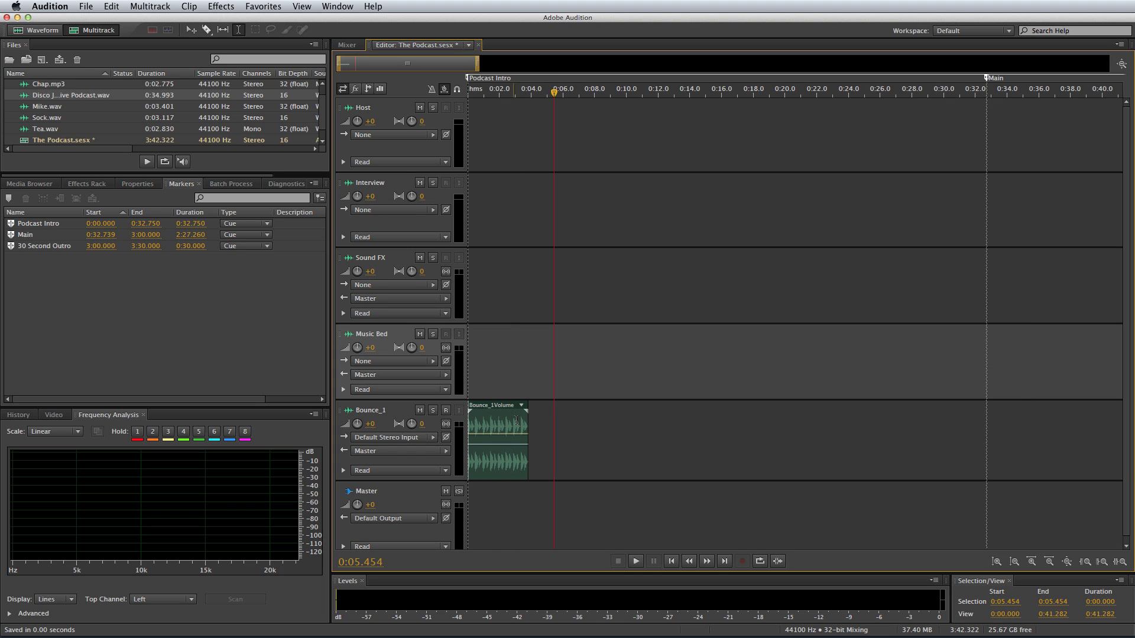
Step: Enable looping on the Bounce_1 clip
{"action": "left_click", "coordinate": [517, 420]}
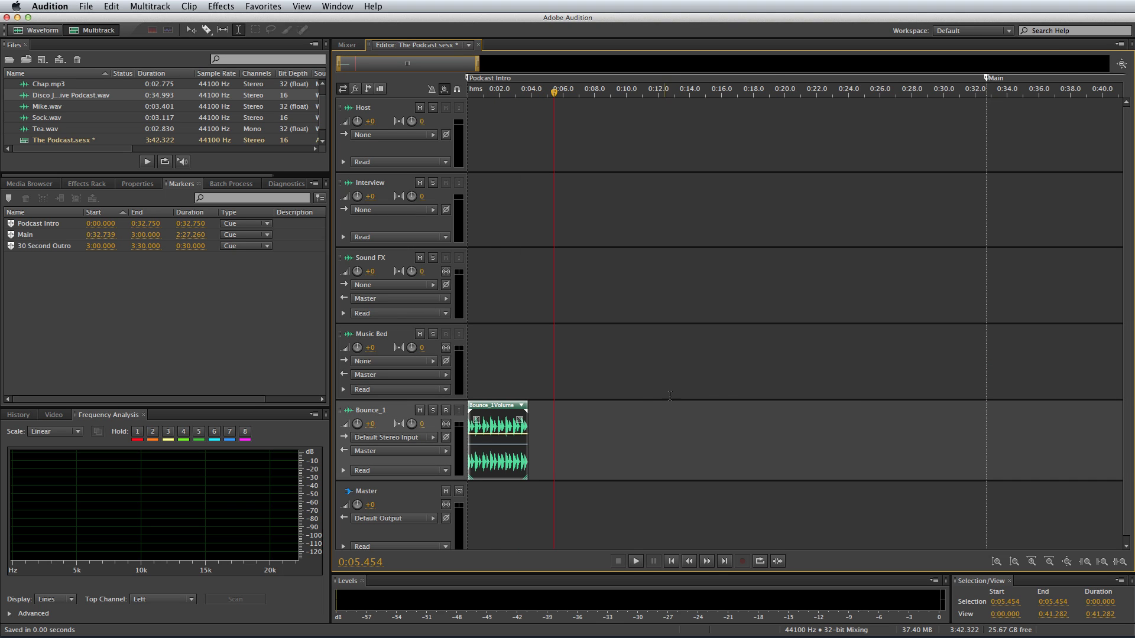
{"action": "right_click", "coordinate": [490, 416]}
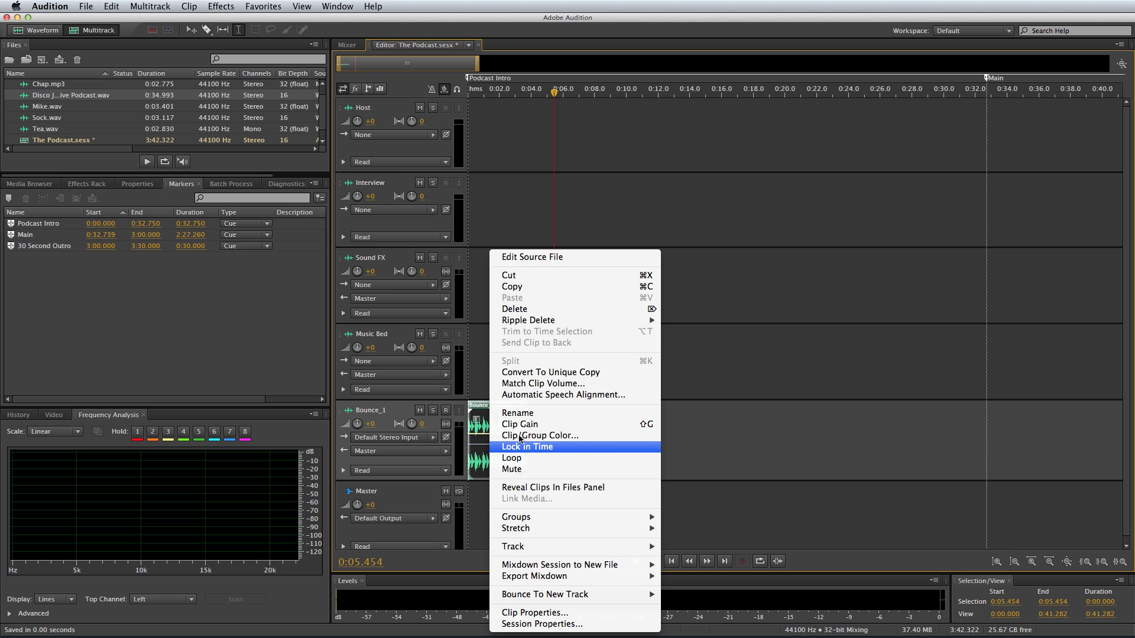
{"action": "left_click", "coordinate": [526, 458]}
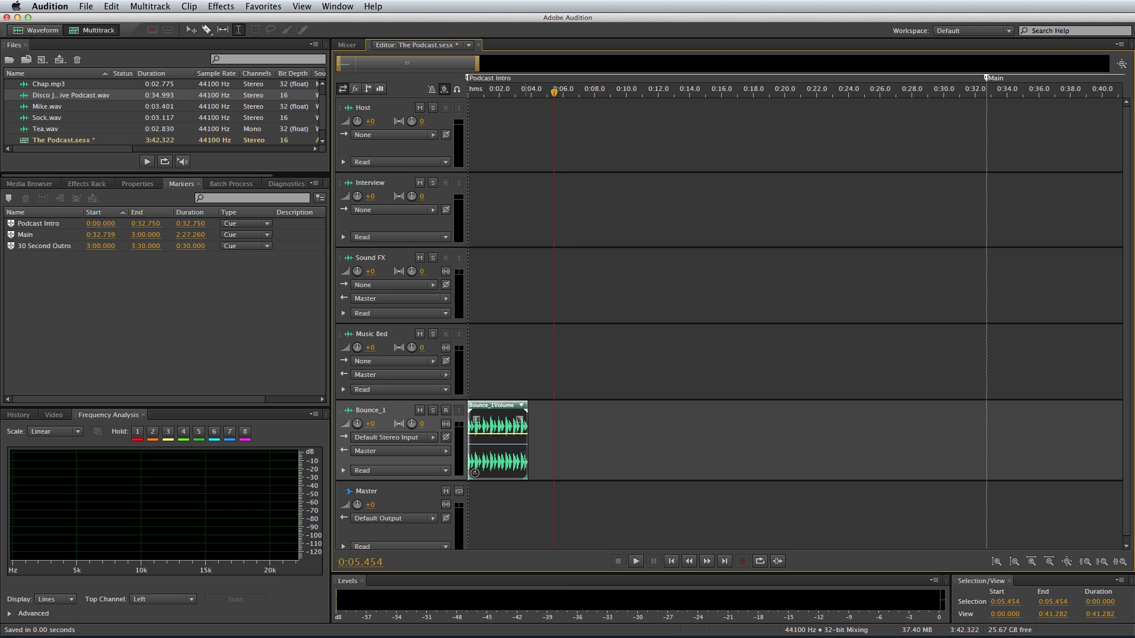
Step: Extend the end of the looped Bounce_1 clip to about 18 minutes on the timeline
{"action": "scroll", "coordinate": [502, 87], "scroll_direction": "up", "scroll_amount": 5}
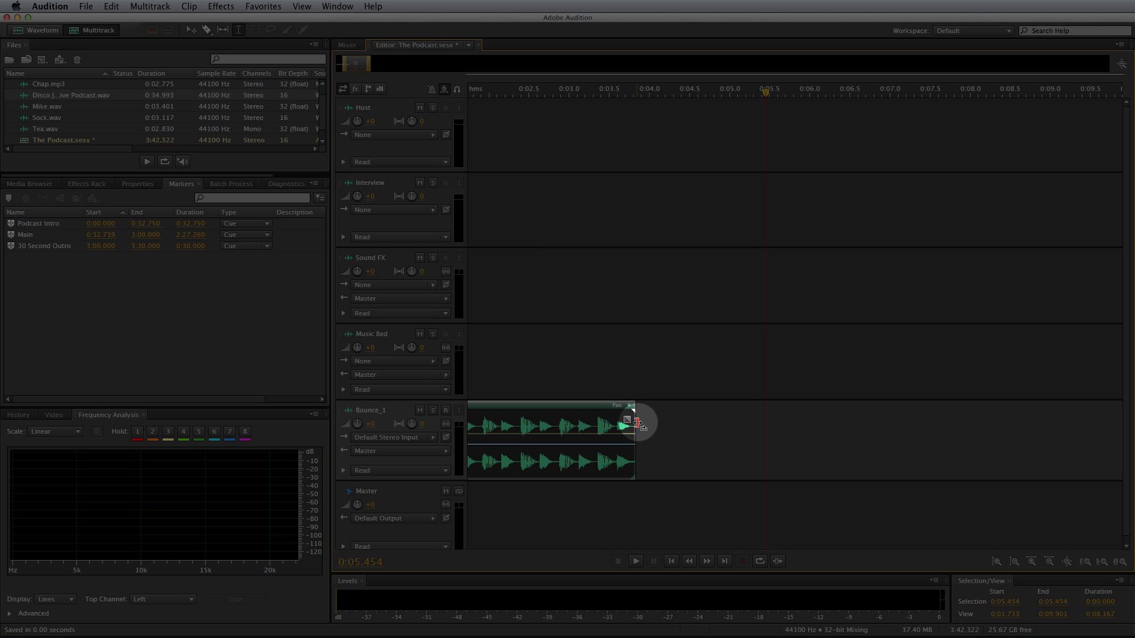
{"action": "left_click_drag", "start_coordinate": [637, 422], "coordinate": [945, 420]}
{"action": "scroll", "coordinate": [585, 407], "scroll_direction": "down", "scroll_amount": 6}
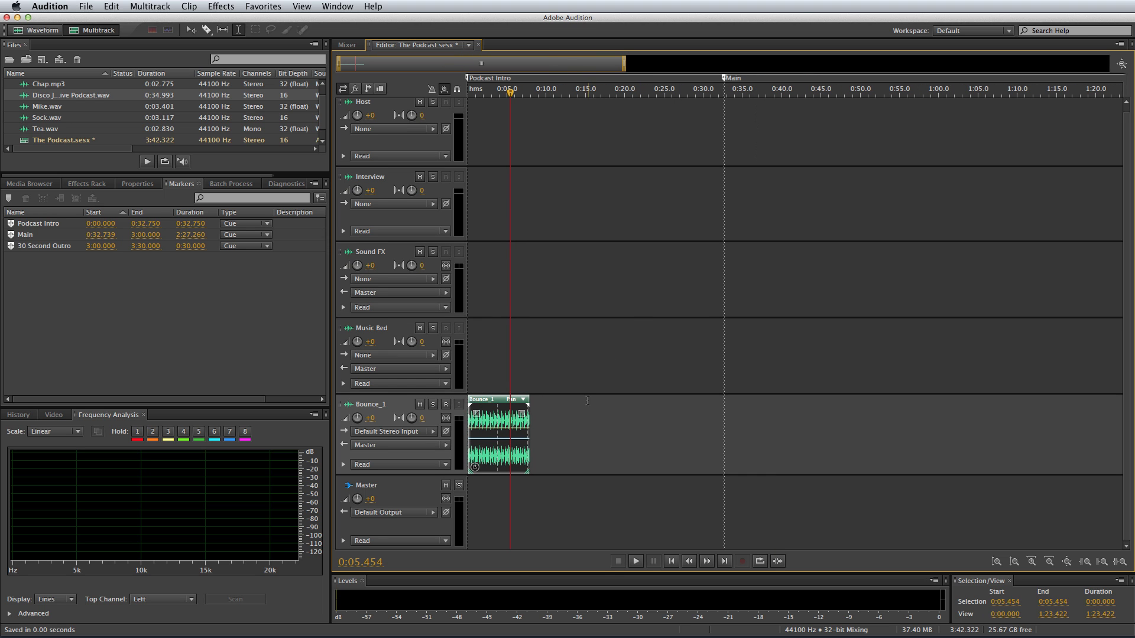
{"action": "left_click_drag", "start_coordinate": [528, 453], "coordinate": [1123, 452]}
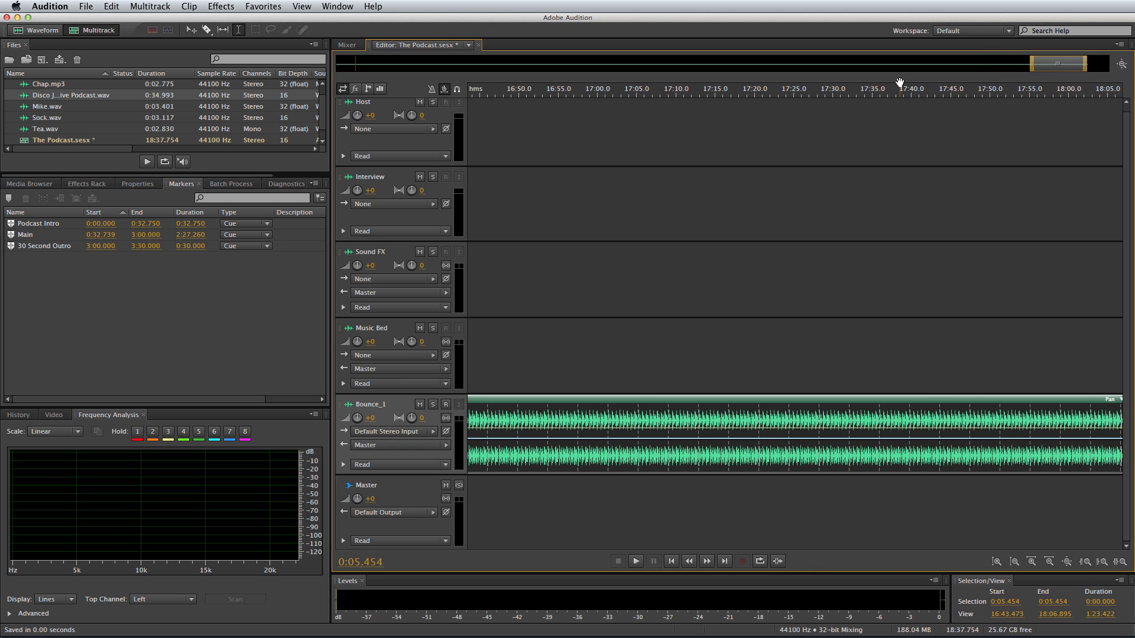
{"action": "scroll", "coordinate": [899, 86], "scroll_direction": "down", "scroll_amount": 7}
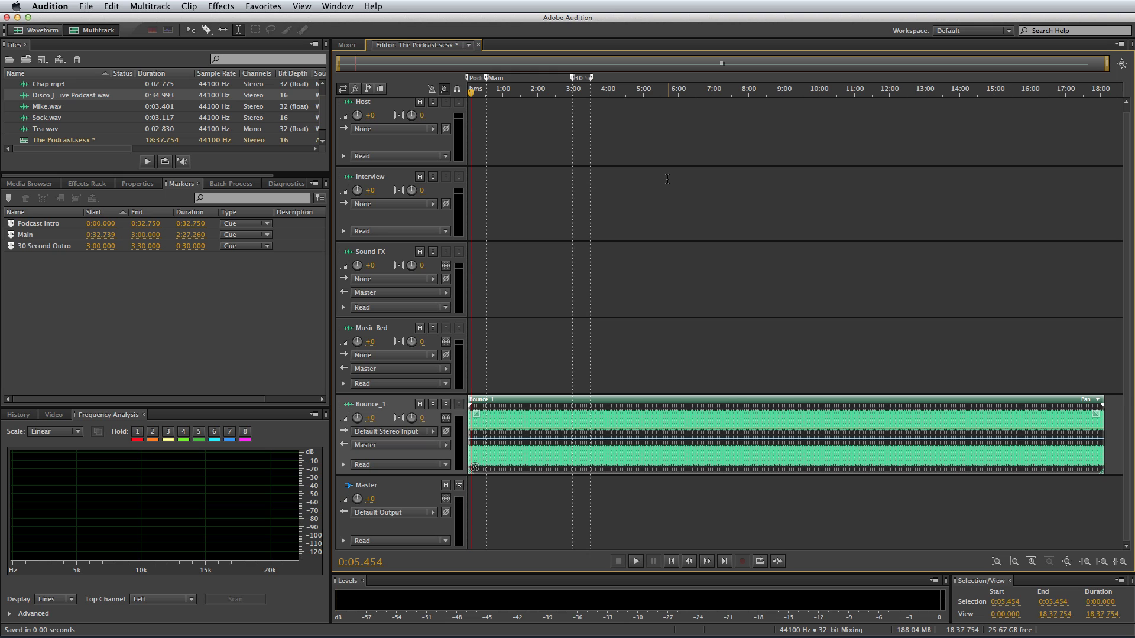
Step: Delete the looped Bounce_1 clip and place the full Disco Jingle file at the start of the Music Bed track
{"action": "left_click", "coordinate": [535, 401]}
{"action": "key", "text": "Delete"}
{"action": "left_click_drag", "start_coordinate": [69, 95], "coordinate": [467, 351]}
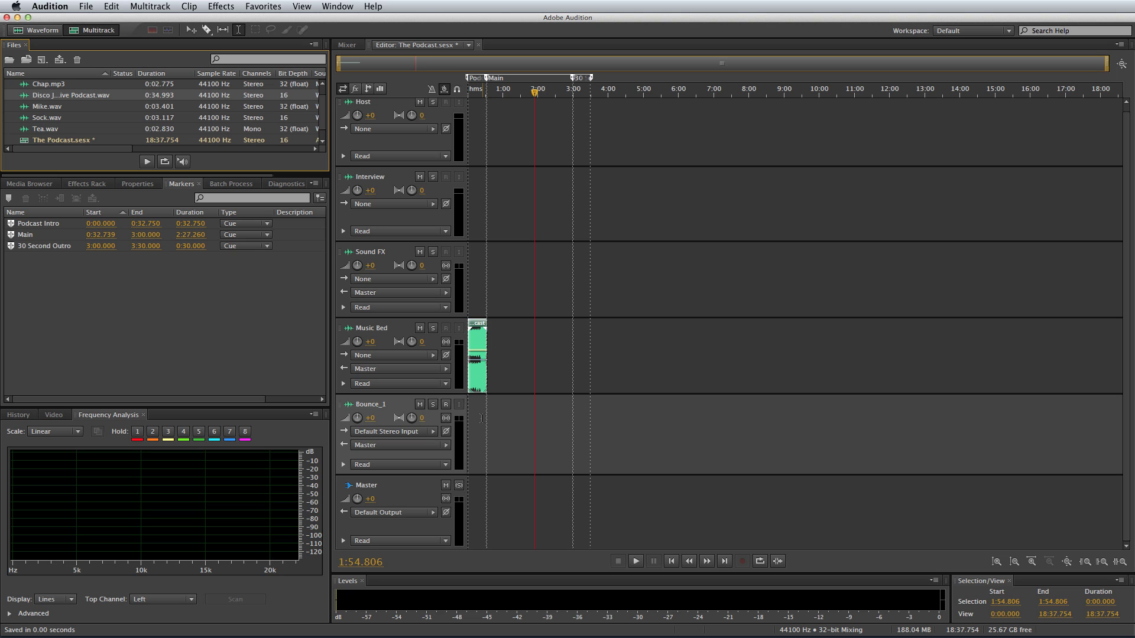
Step: Delete the empty Bounce_1 track from the session
{"action": "right_click", "coordinate": [482, 419]}
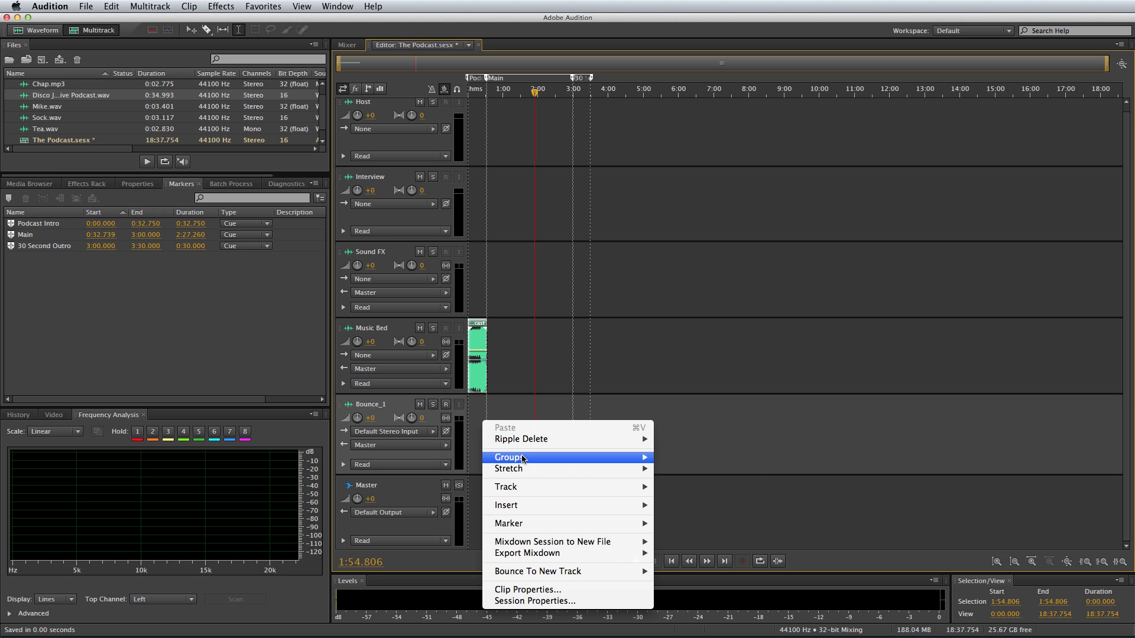
{"action": "mouse_move", "coordinate": [539, 486]}
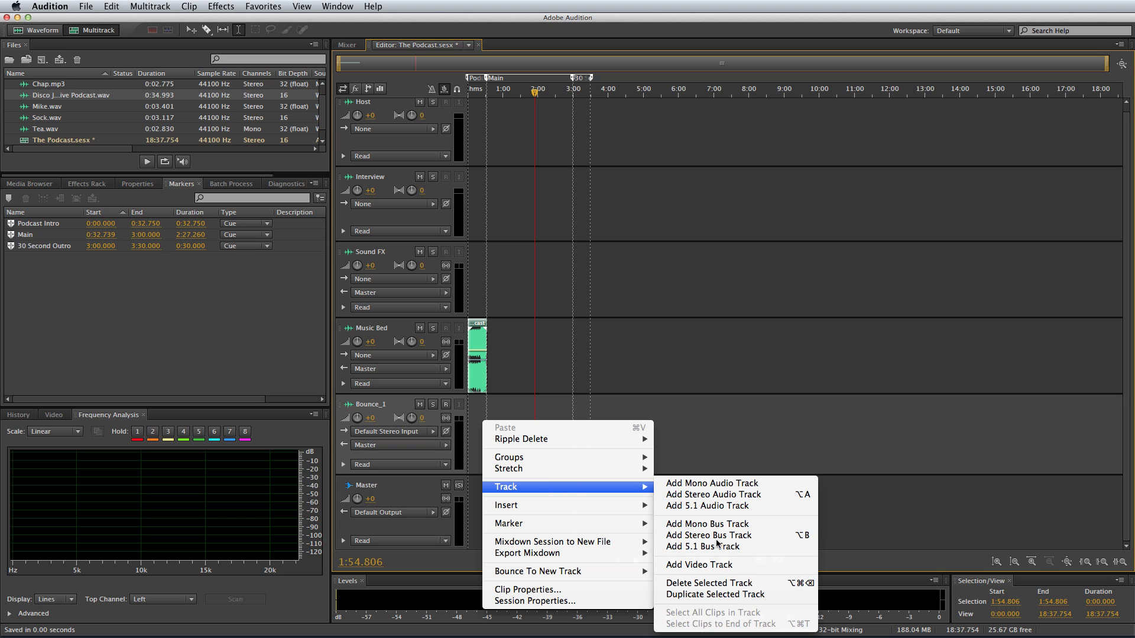
{"action": "left_click", "coordinate": [721, 584]}
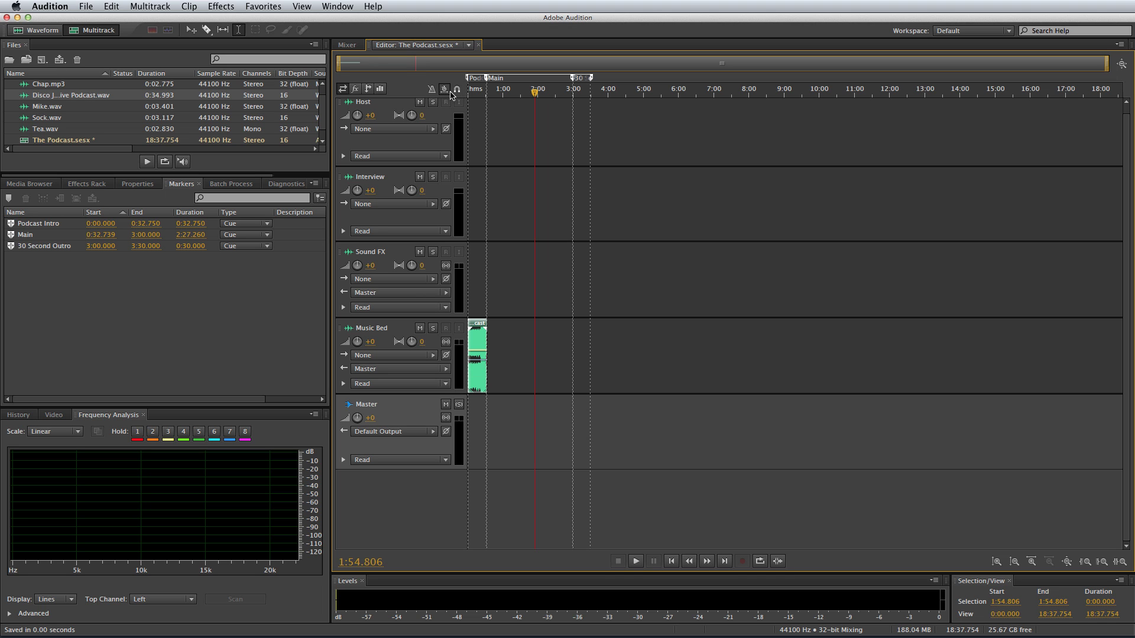
Step: Place Mike.wav at the start of the Host track and move the jingle clip to start at about 0:17
{"action": "scroll", "coordinate": [479, 91], "scroll_direction": "up", "scroll_amount": 5}
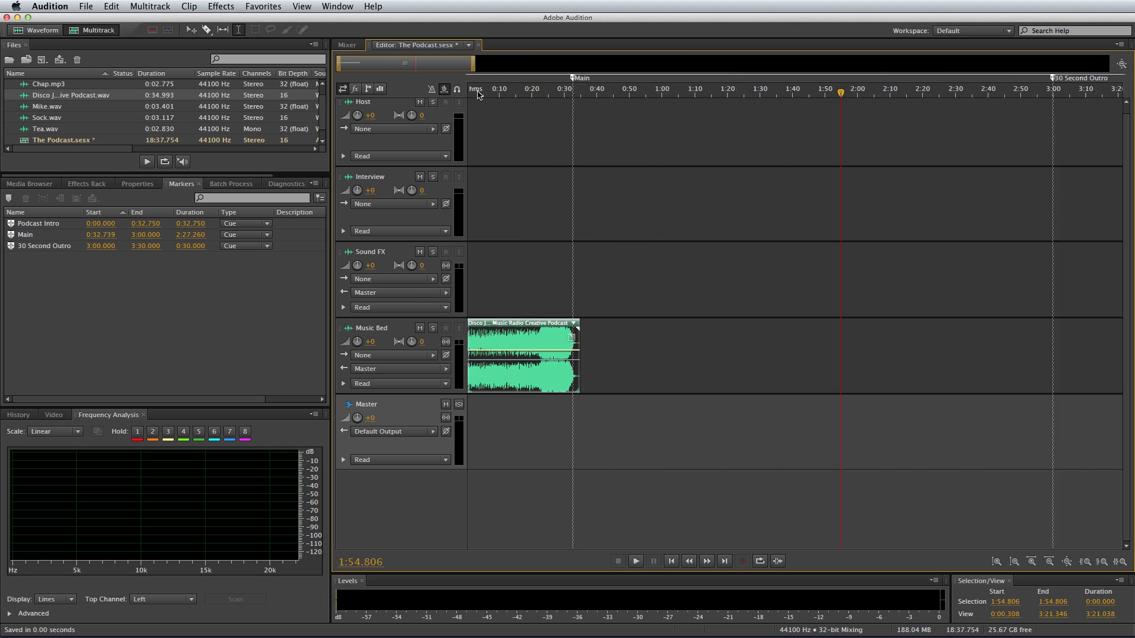
{"action": "scroll", "coordinate": [479, 93], "scroll_direction": "up", "scroll_amount": 5}
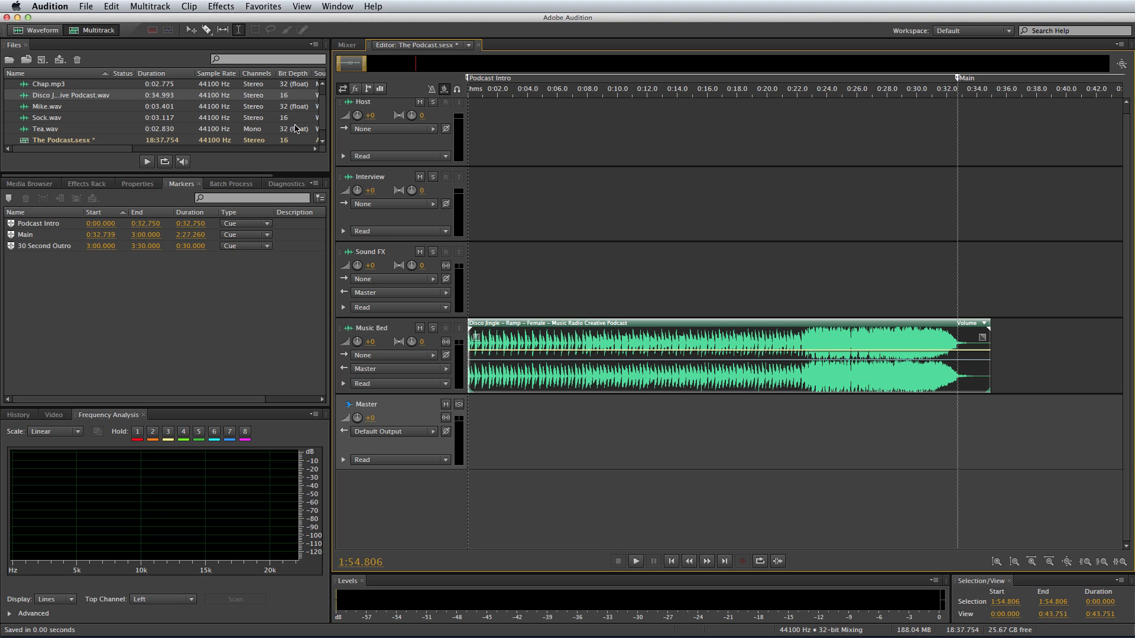
{"action": "left_click_drag", "start_coordinate": [62, 107], "coordinate": [449, 268]}
{"action": "left_click_drag", "start_coordinate": [506, 304], "coordinate": [505, 157]}
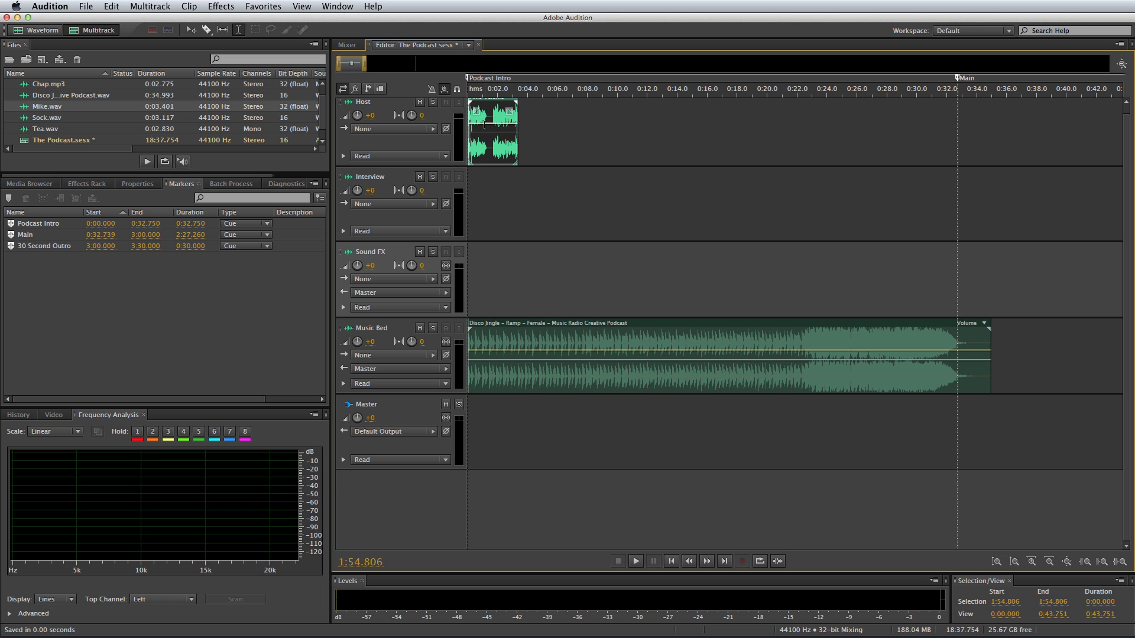
{"action": "left_click_drag", "start_coordinate": [494, 336], "coordinate": [747, 335]}
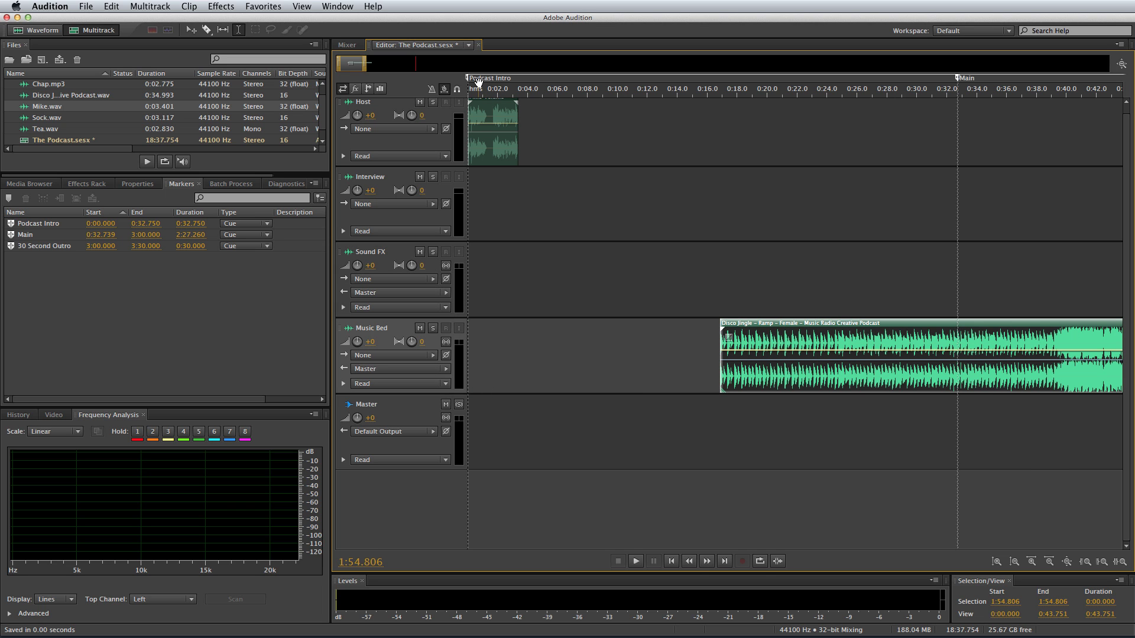
Step: Play the Host clip from the beginning of the session, then stop playback
{"action": "scroll", "coordinate": [478, 84], "scroll_direction": "up", "scroll_amount": 3}
{"action": "left_click", "coordinate": [482, 92]}
{"action": "scroll", "coordinate": [480, 94], "scroll_direction": "up", "scroll_amount": 1}
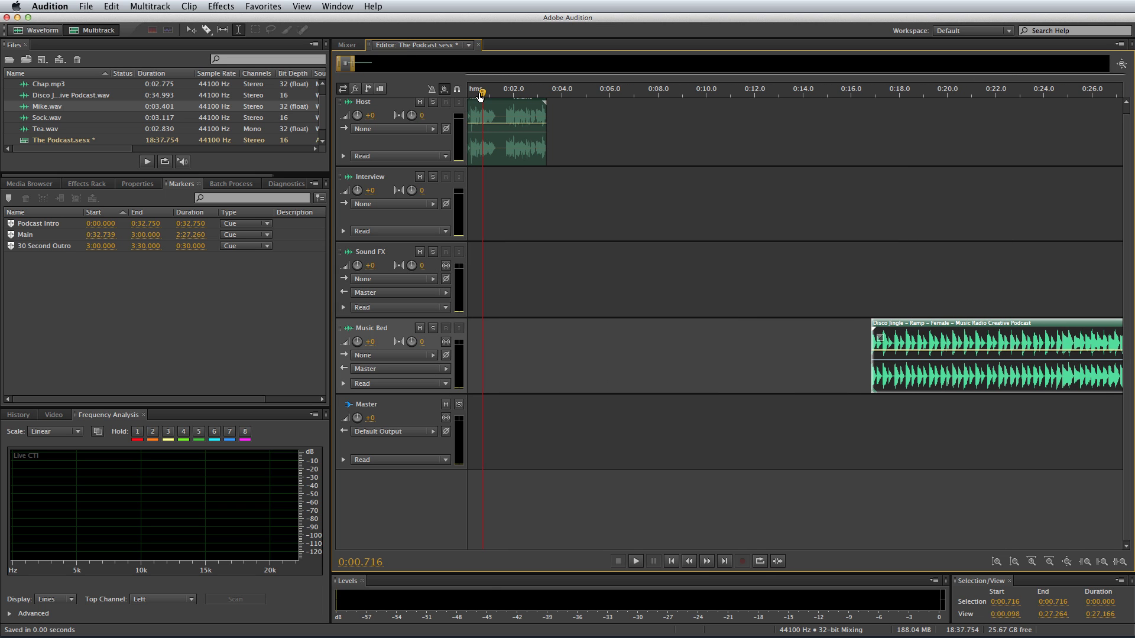
{"action": "key", "text": "Home"}
{"action": "key", "text": "space"}
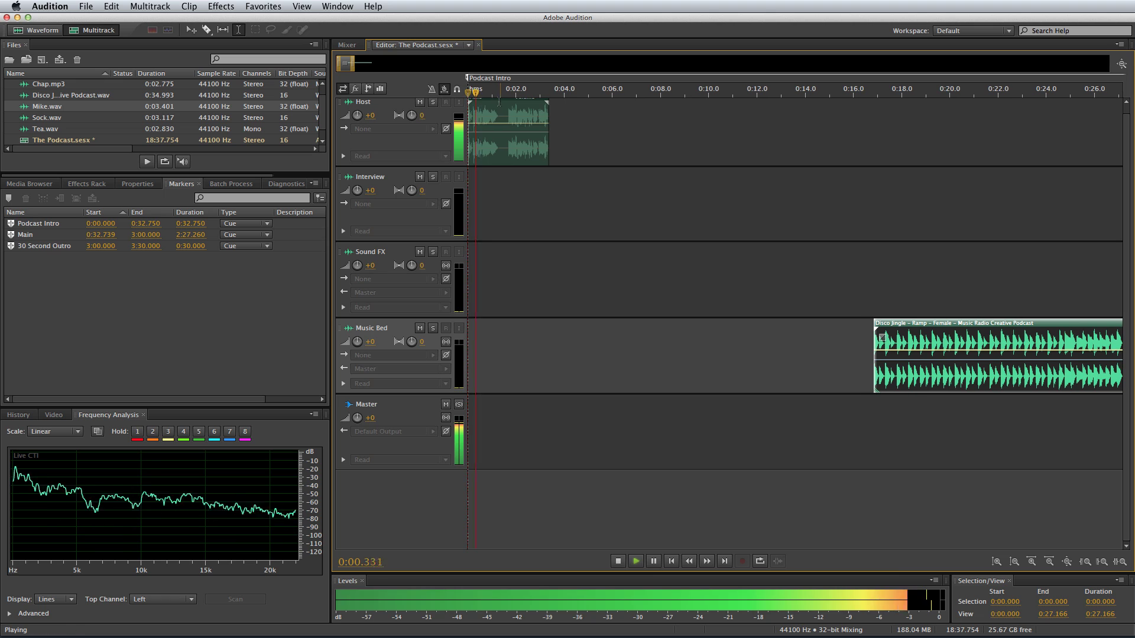
{"action": "key", "text": "space"}
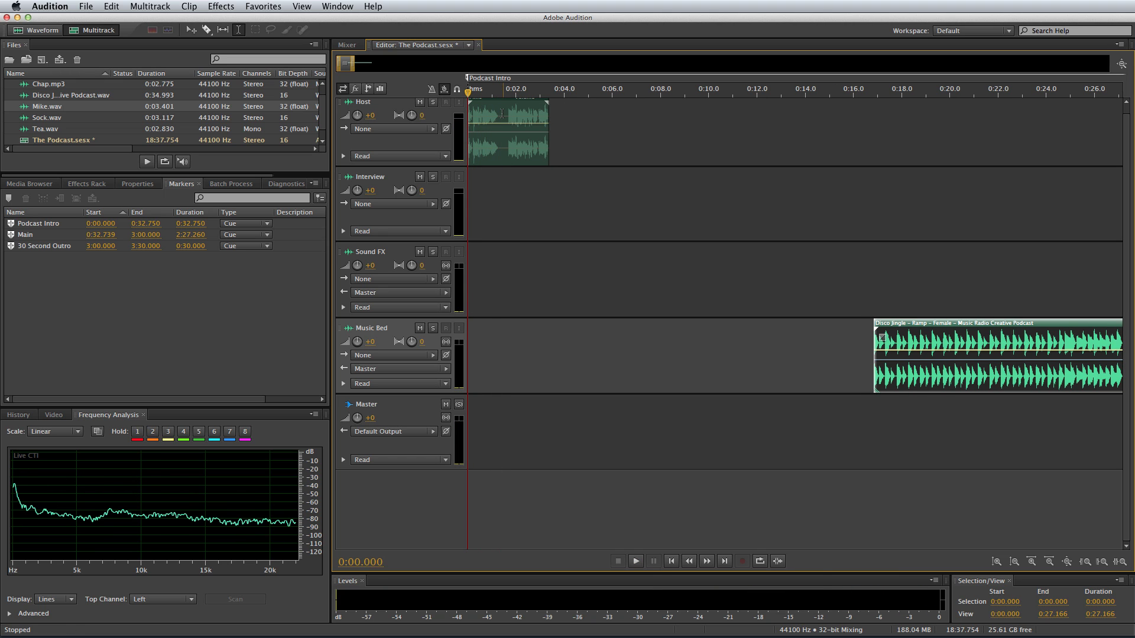
Step: Split the Mike clip at its mid-clip pause, about 0:01.46, and move the second part to about 0:21 on the Host track
{"action": "left_click", "coordinate": [502, 114]}
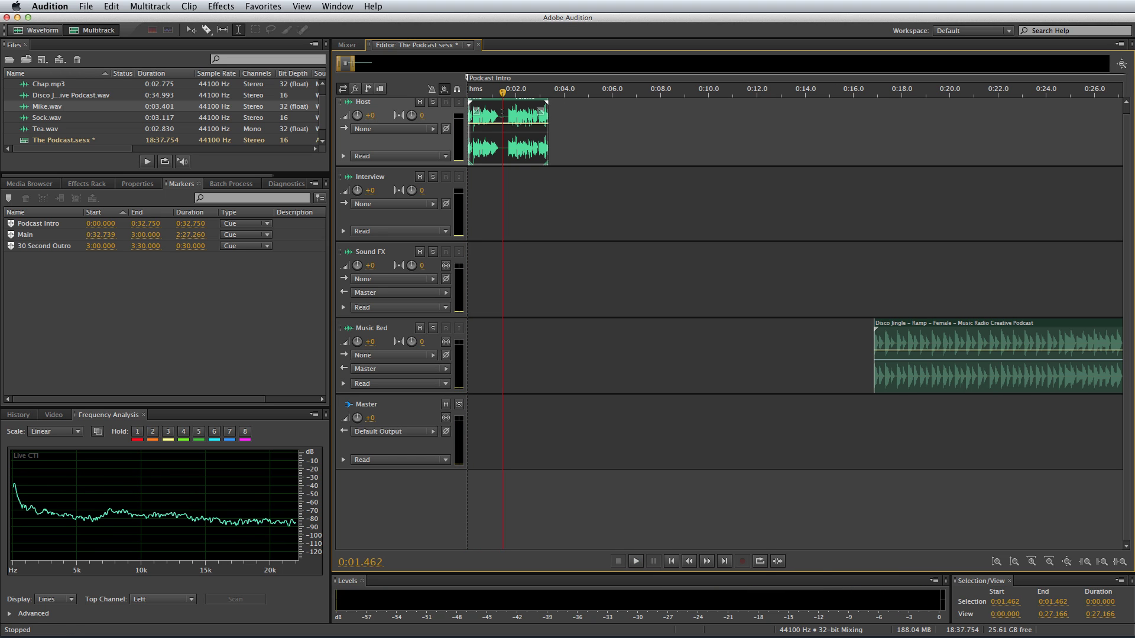
{"action": "key", "text": "super+k"}
{"action": "left_click_drag", "start_coordinate": [518, 116], "coordinate": [1000, 116]}
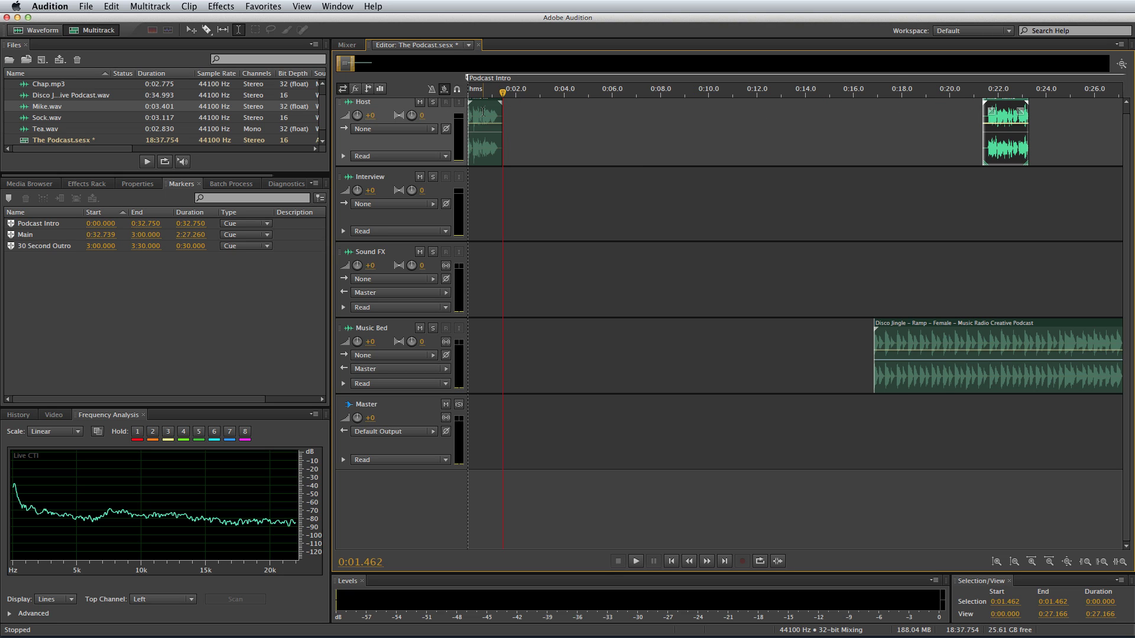
Step: Set the clip color of the first Mike clip on the Host track to red
{"action": "left_click", "coordinate": [483, 111]}
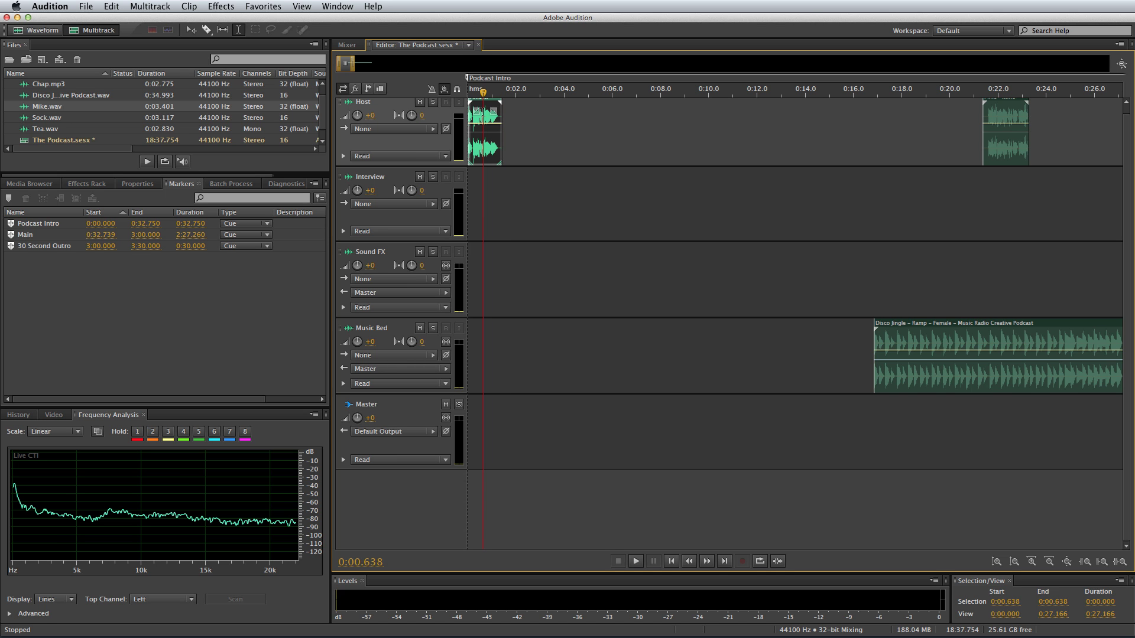
{"action": "left_click", "coordinate": [135, 184]}
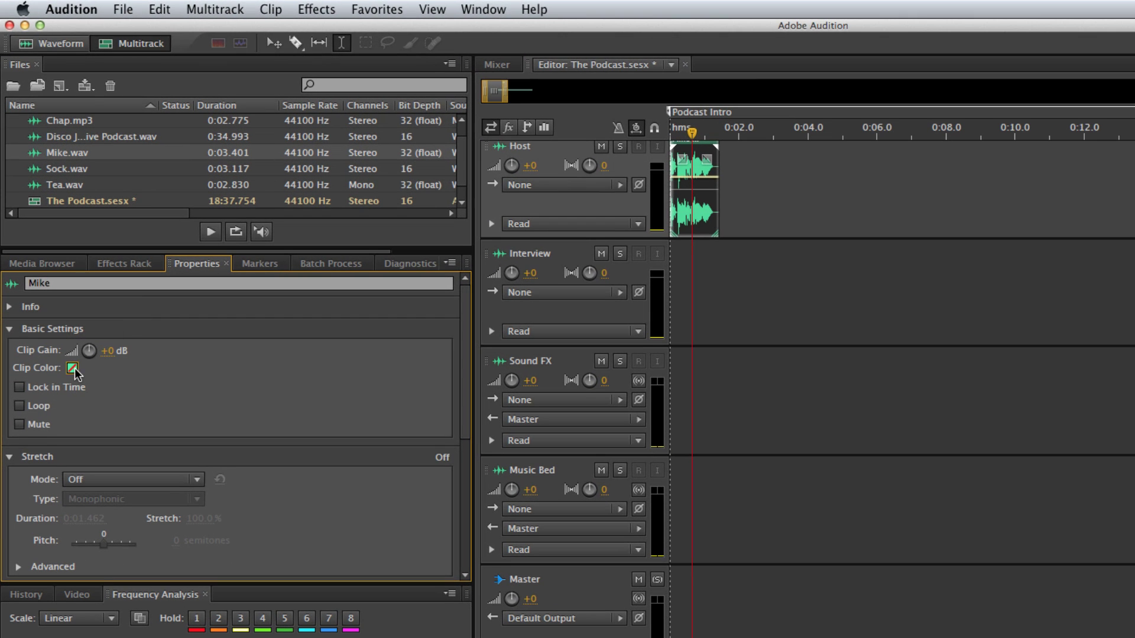
{"action": "left_click", "coordinate": [73, 367]}
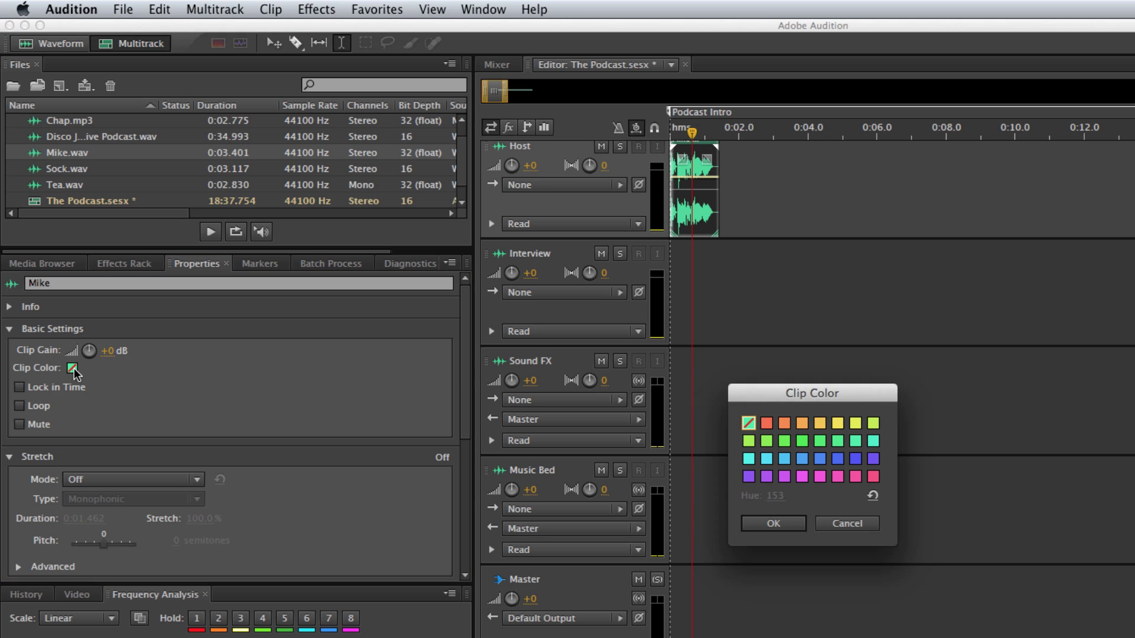
{"action": "left_click", "coordinate": [767, 424]}
{"action": "left_click", "coordinate": [775, 526]}
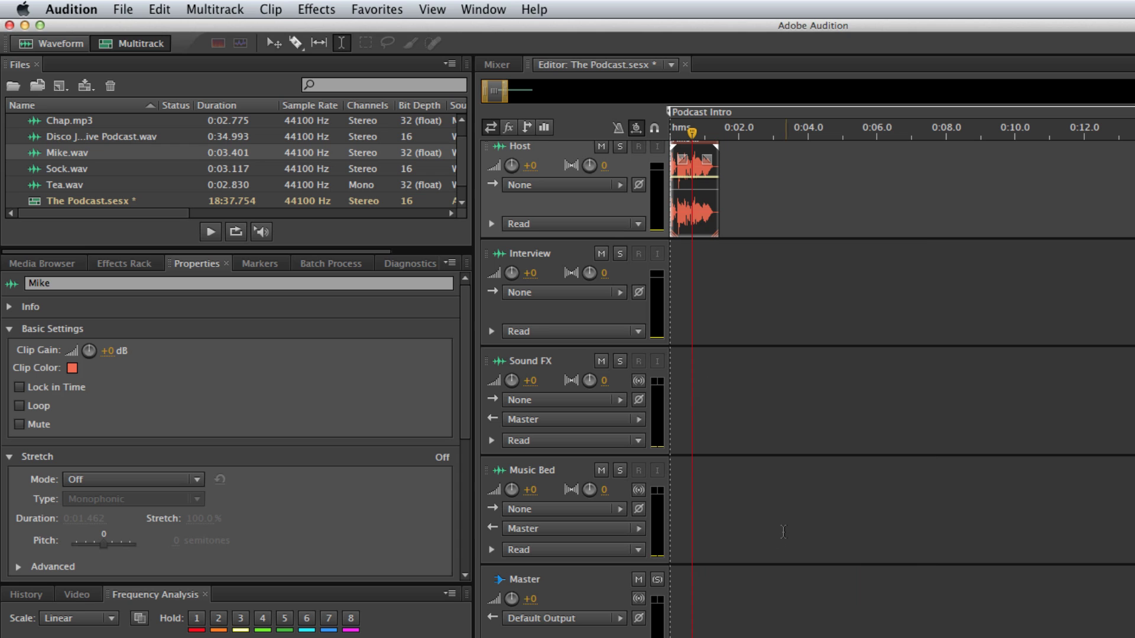
Step: Move the jingle clip to start at about 0:01.2, slightly overlapping the end of the first Mike clip
{"action": "scroll", "coordinate": [718, 130], "scroll_direction": "down", "scroll_amount": 3}
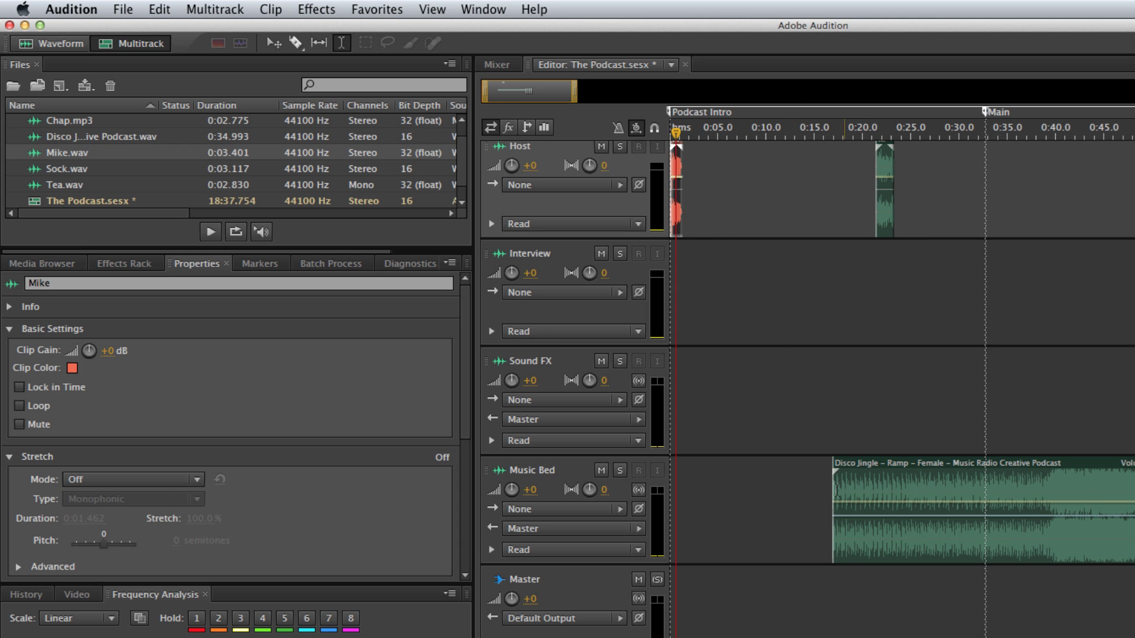
{"action": "left_click_drag", "start_coordinate": [851, 529], "coordinate": [730, 530]}
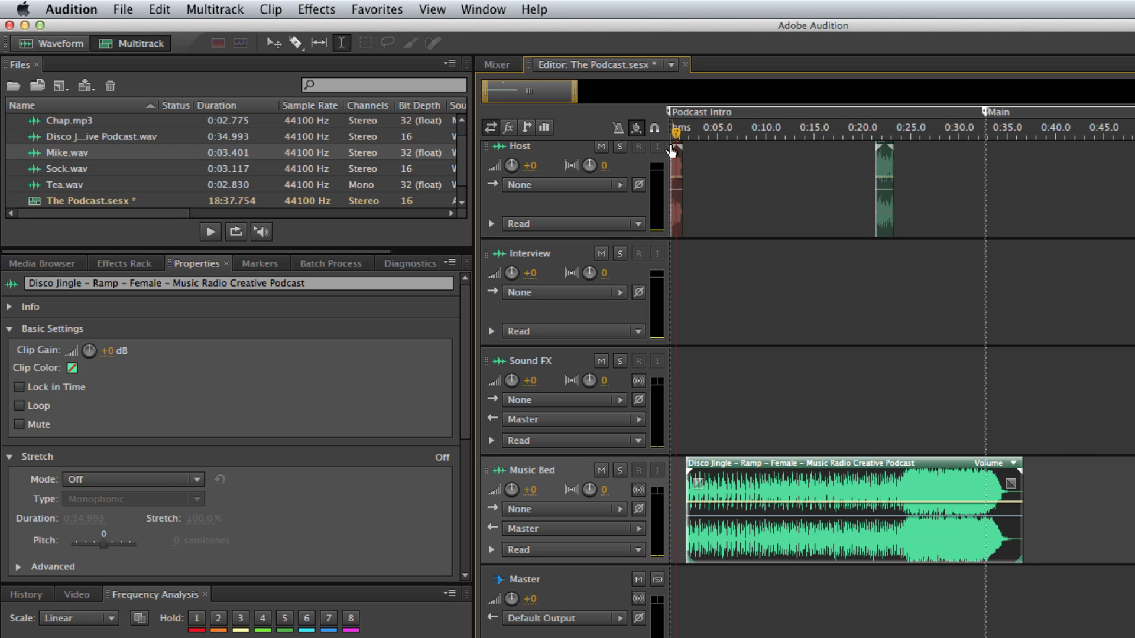
{"action": "scroll", "coordinate": [674, 133], "scroll_direction": "up", "scroll_amount": 5}
{"action": "left_click_drag", "start_coordinate": [851, 545], "coordinate": [799, 545]}
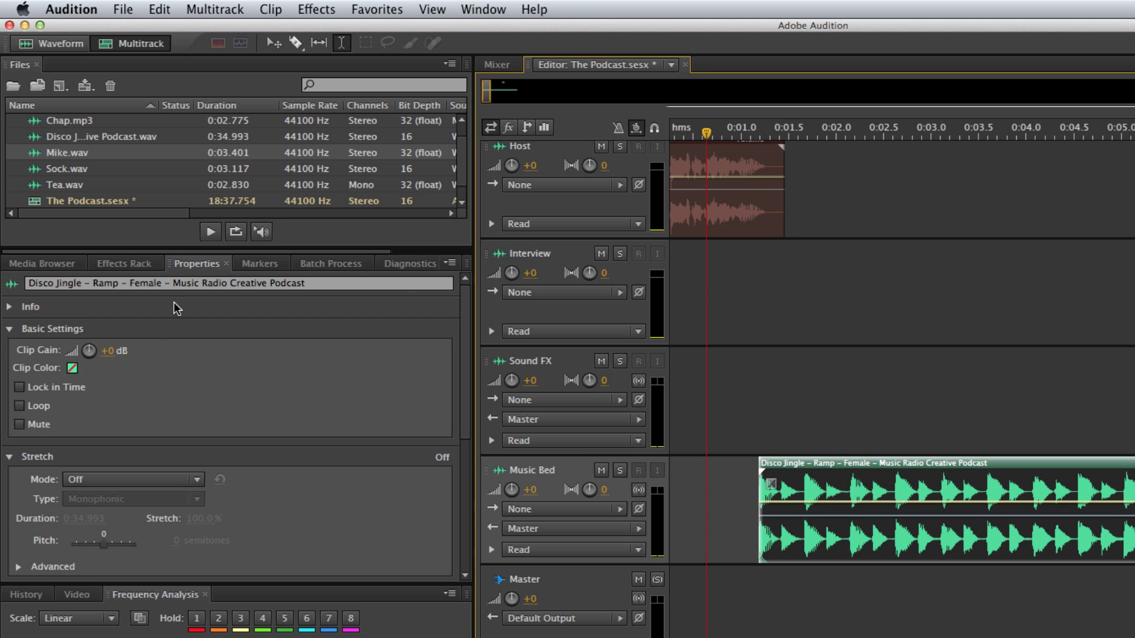
Step: Set the clip color of the jingle clip on the Music Bed track to yellow
{"action": "left_click", "coordinate": [73, 368]}
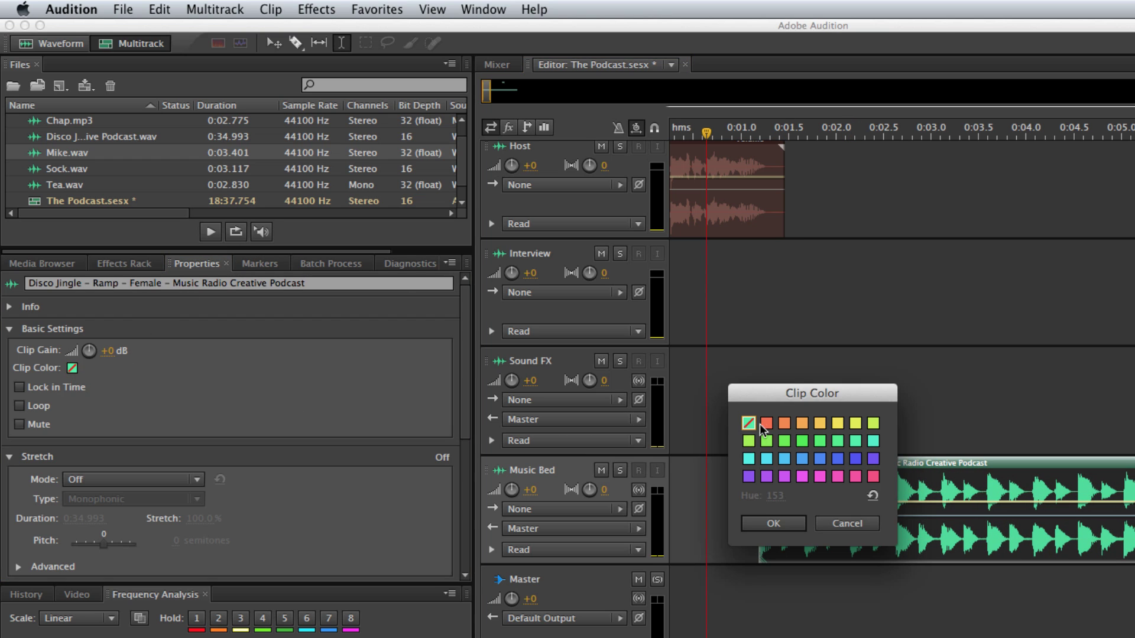
{"action": "left_click", "coordinate": [855, 424]}
{"action": "left_click", "coordinate": [774, 523]}
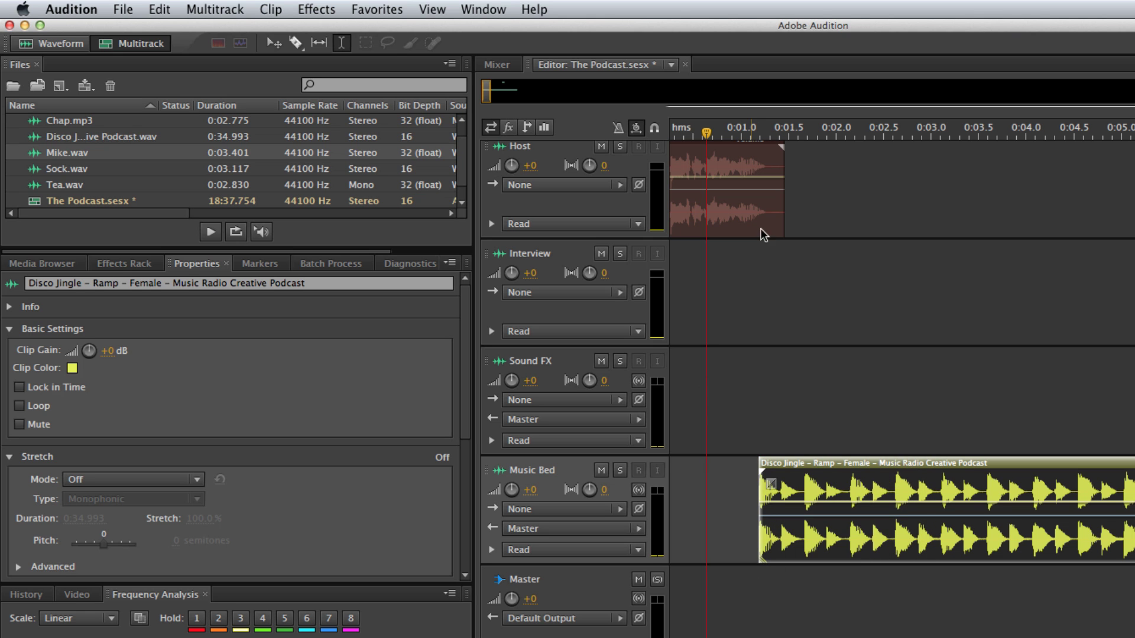
Step: Move the second Mike clip so its speech starts at the Main marker, and play the transition from about 0:32
{"action": "scroll", "coordinate": [700, 131], "scroll_direction": "down", "scroll_amount": 2}
{"action": "scroll", "coordinate": [699, 131], "scroll_direction": "down", "scroll_amount": 3}
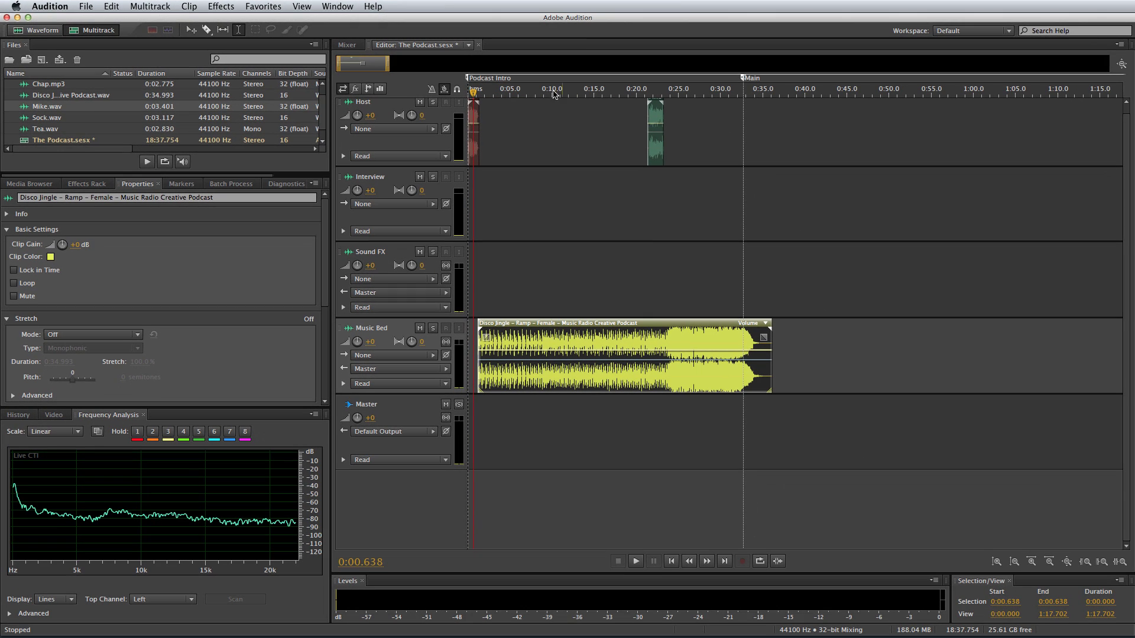
{"action": "left_click_drag", "start_coordinate": [655, 145], "coordinate": [756, 151]}
{"action": "scroll", "coordinate": [757, 151], "scroll_direction": "up", "scroll_amount": 3}
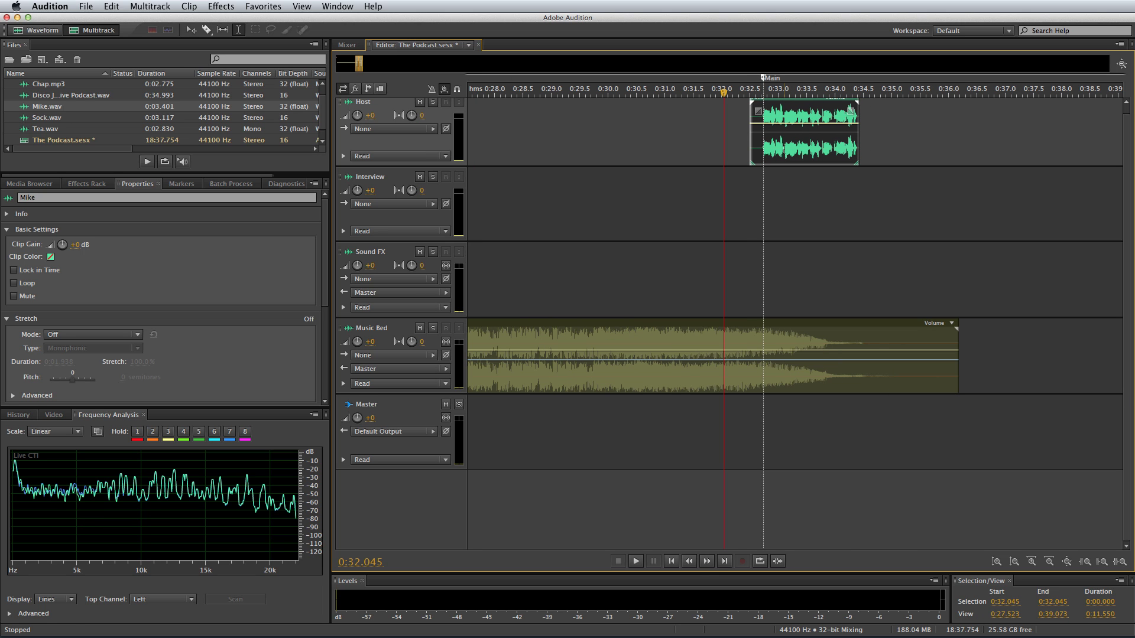
{"action": "key", "text": "space"}
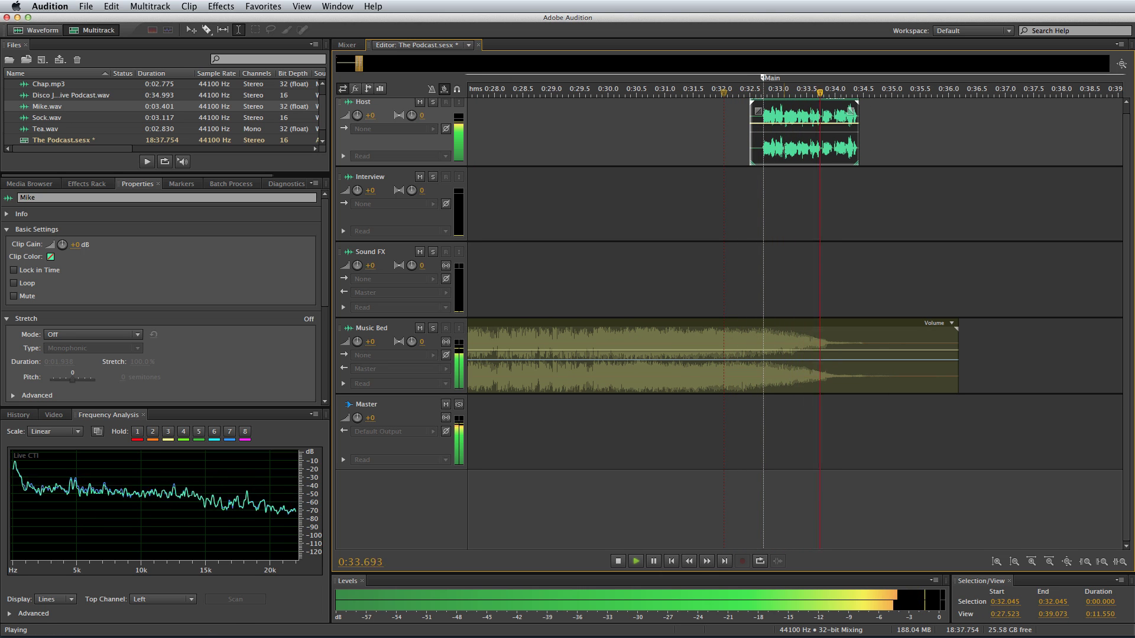
{"action": "key", "text": "space"}
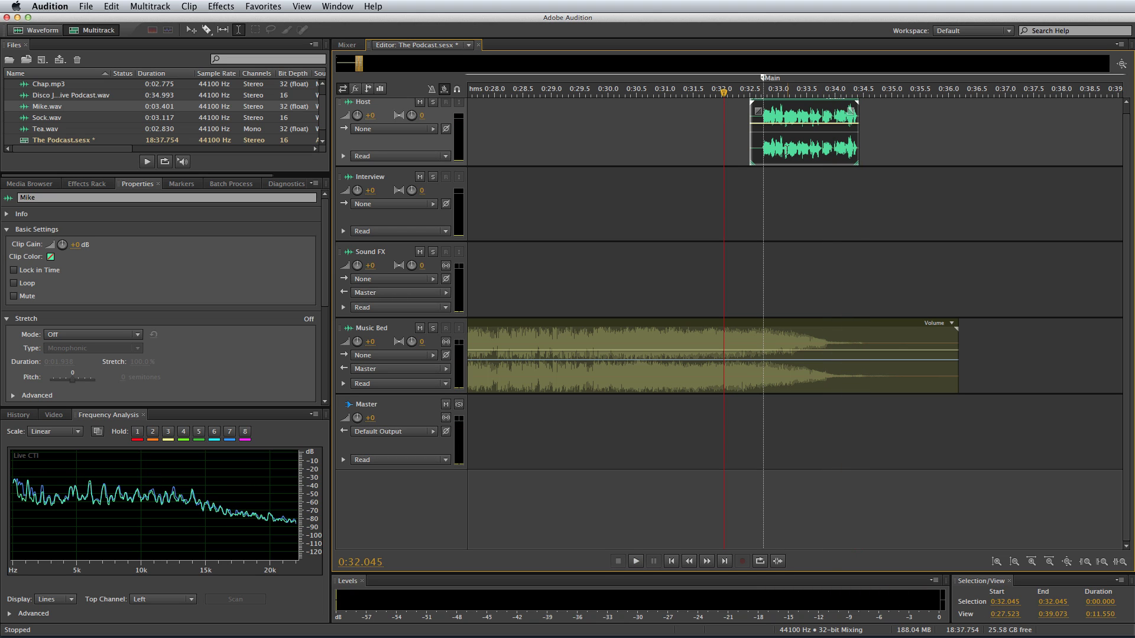
Step: Add volume keyframes to the jingle clip at the Main marker, lower its level from there on, and play the transition
{"action": "left_click", "coordinate": [760, 353]}
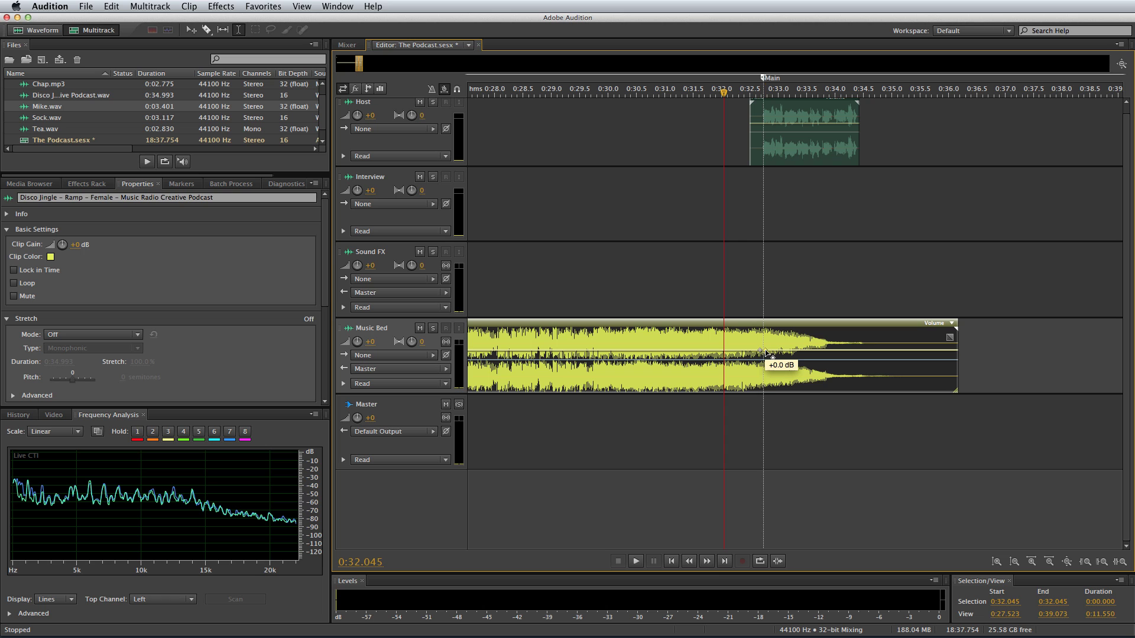
{"action": "left_click_drag", "start_coordinate": [766, 353], "coordinate": [767, 377]}
{"action": "left_click", "coordinate": [713, 282]}
{"action": "key", "text": "space"}
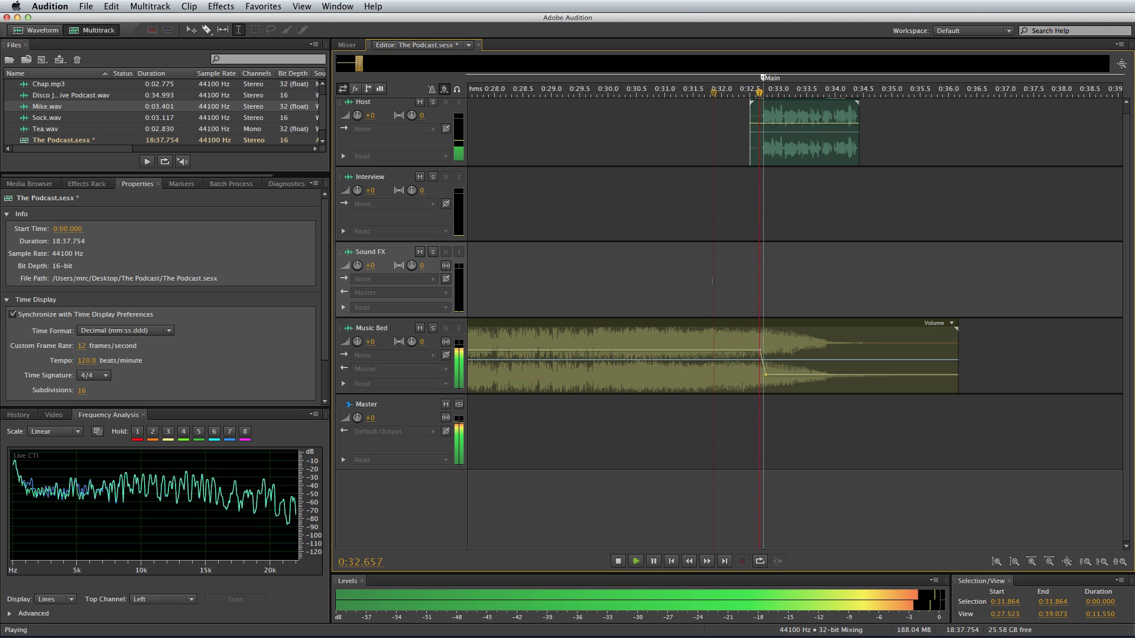
{"action": "key", "text": "space"}
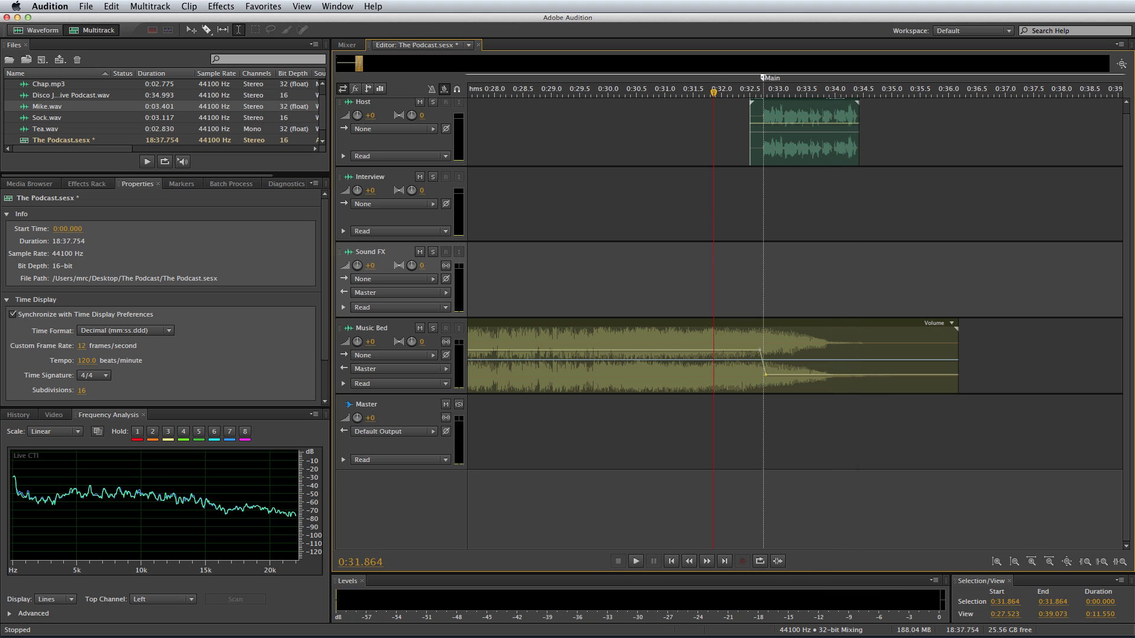
Step: Lock the jingle clip in time on the Music Bed track
{"action": "scroll", "coordinate": [644, 93], "scroll_direction": "down", "scroll_amount": 5}
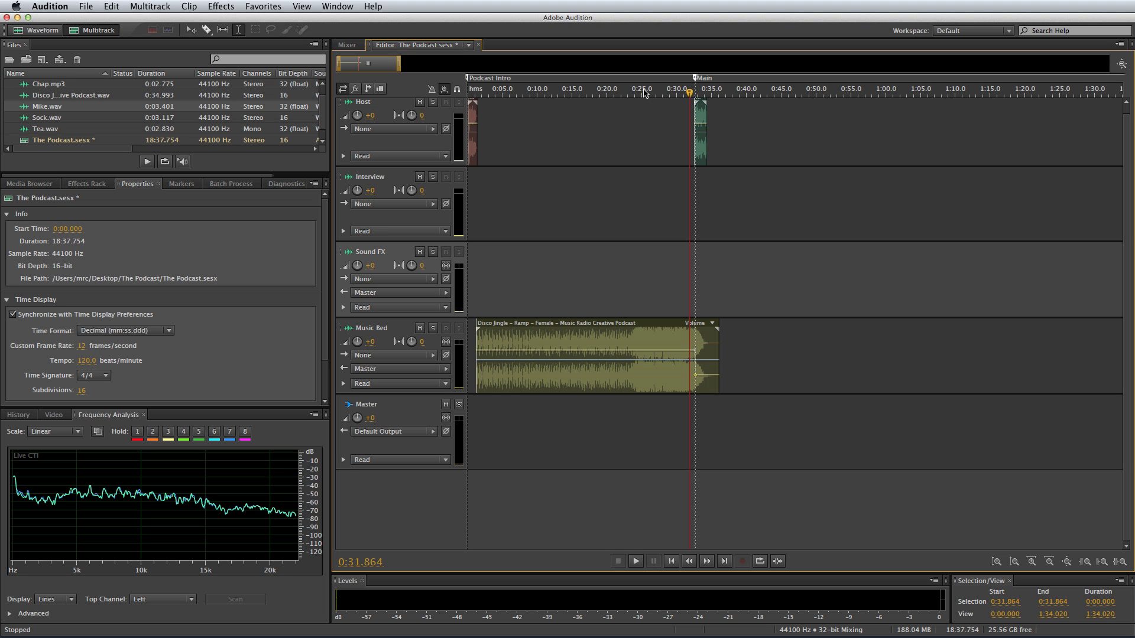
{"action": "right_click", "coordinate": [564, 372]}
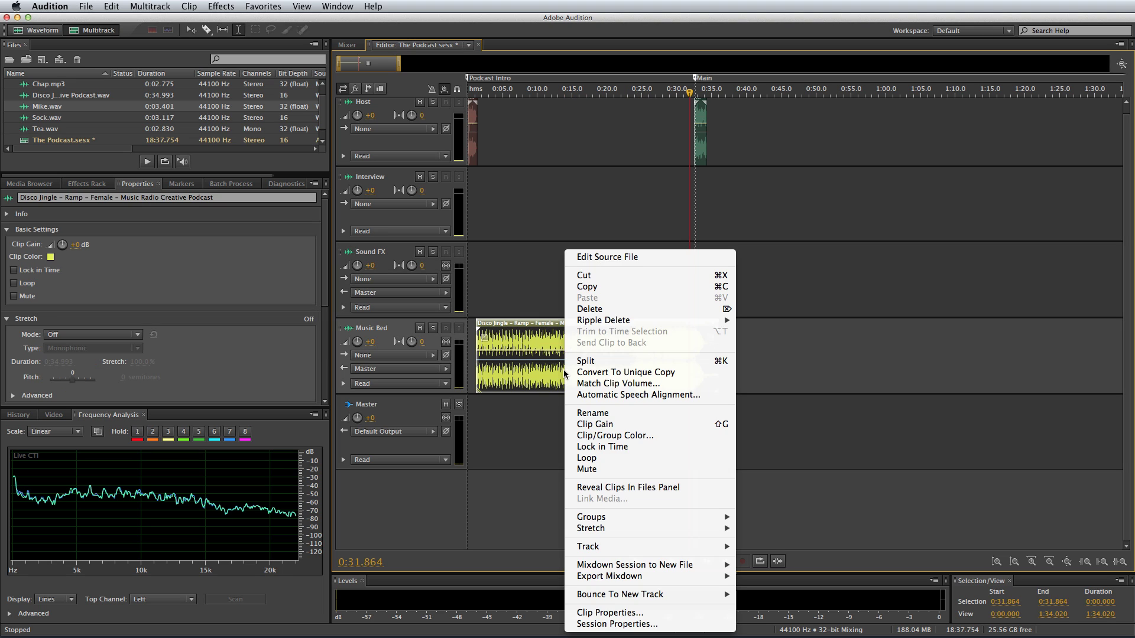
{"action": "left_click", "coordinate": [600, 447]}
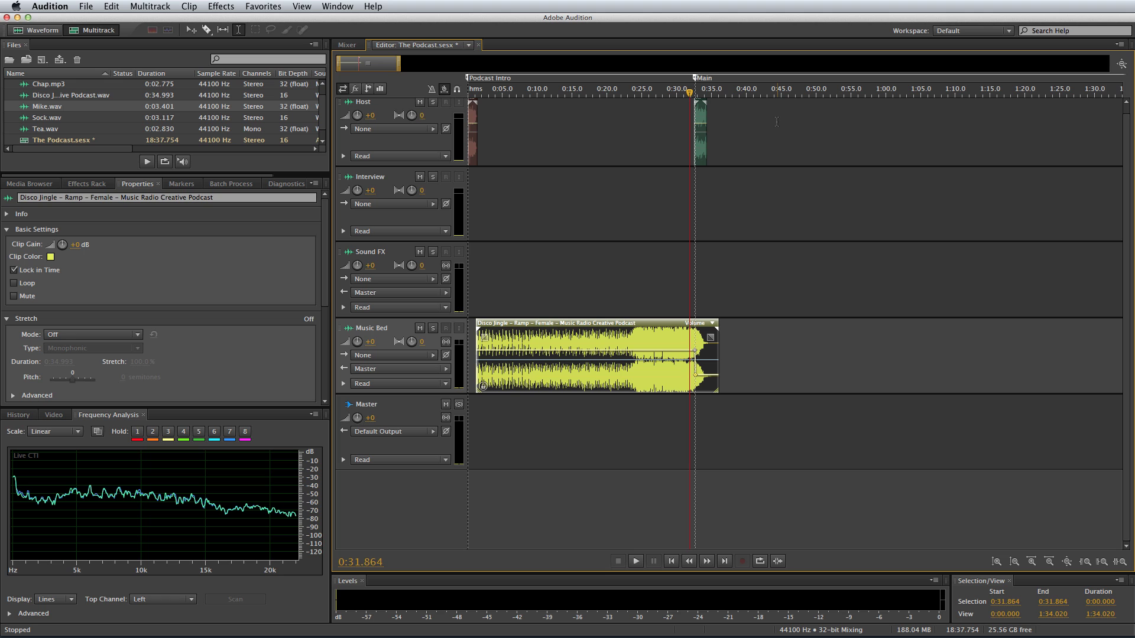
Step: Select all clips across the first 44 seconds, shift the unlocked Host clips about 15 seconds later, and clear the selection
{"action": "left_click_drag", "start_coordinate": [777, 114], "coordinate": [438, 343]}
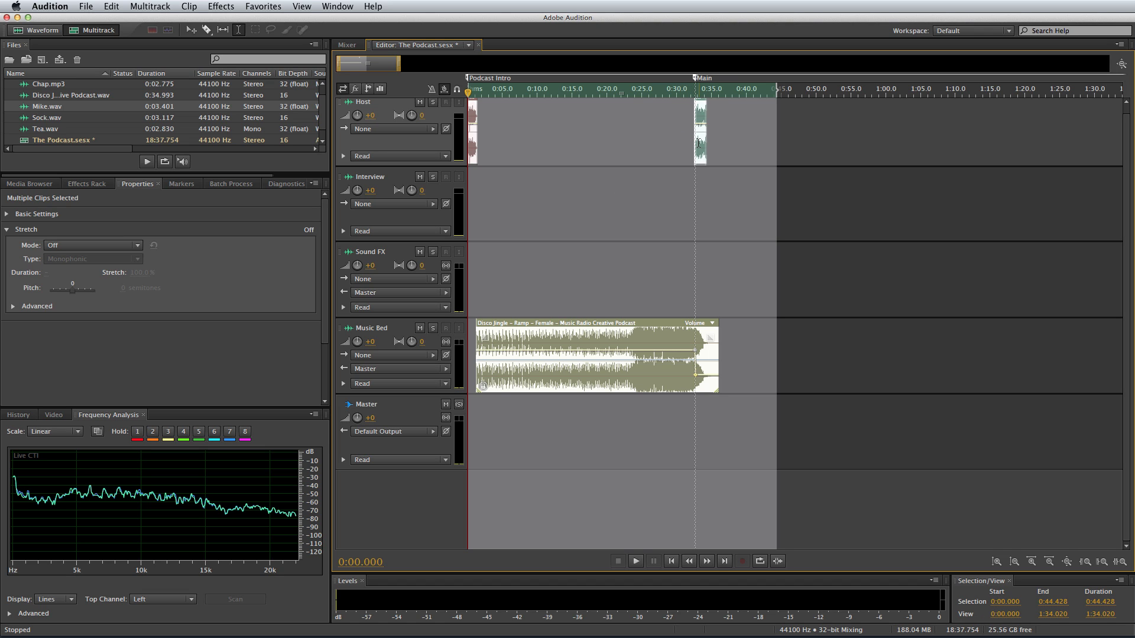
{"action": "left_click_drag", "start_coordinate": [699, 145], "coordinate": [806, 136]}
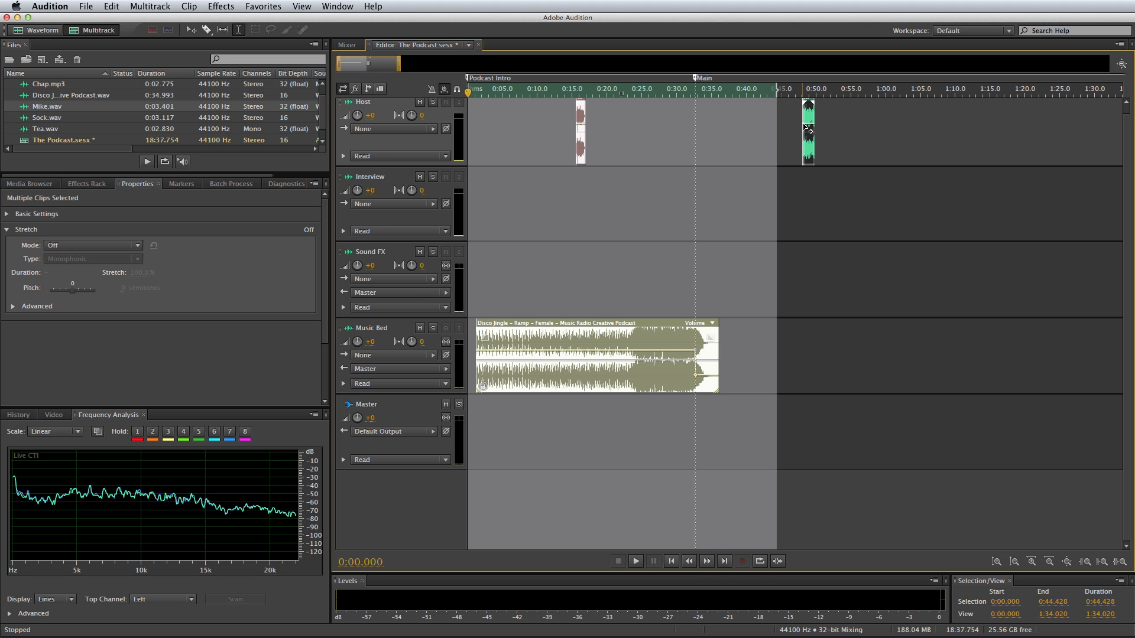
{"action": "left_click", "coordinate": [790, 127]}
{"action": "key", "text": "="}
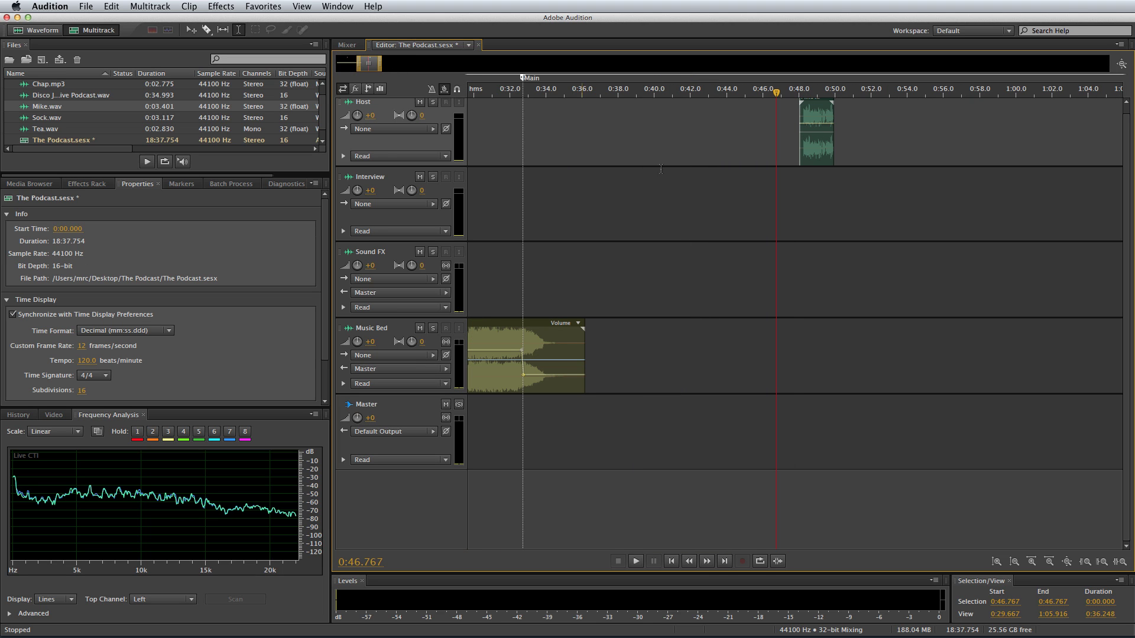
Step: Add two stereo audio tracks between the Interview and Sound FX tracks
{"action": "right_click", "coordinate": [846, 210]}
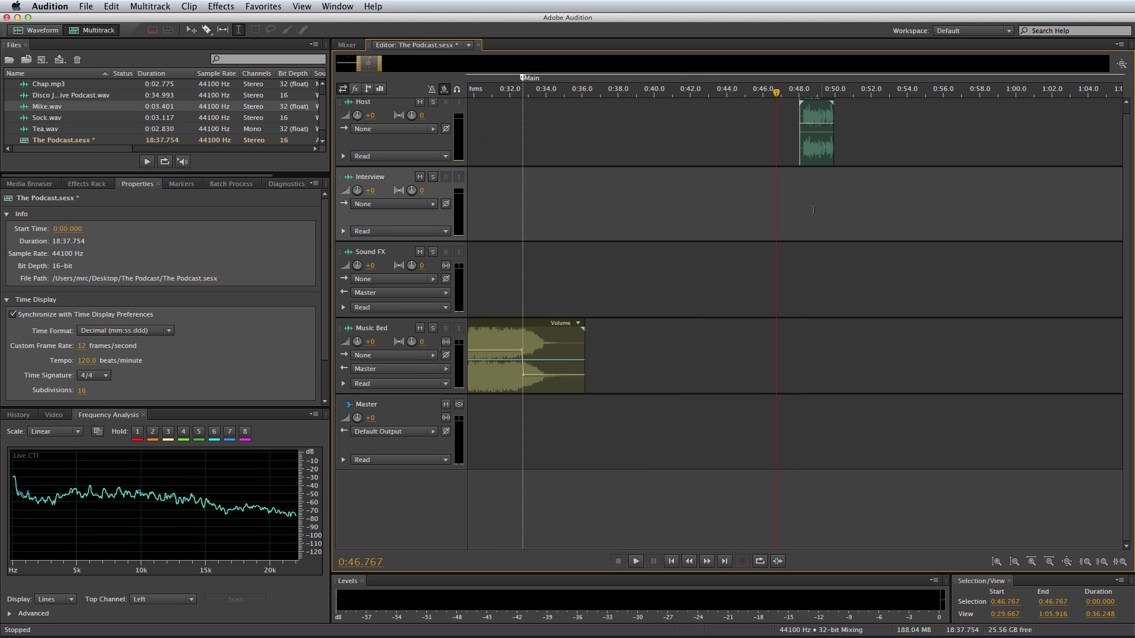
{"action": "mouse_move", "coordinate": [867, 265]}
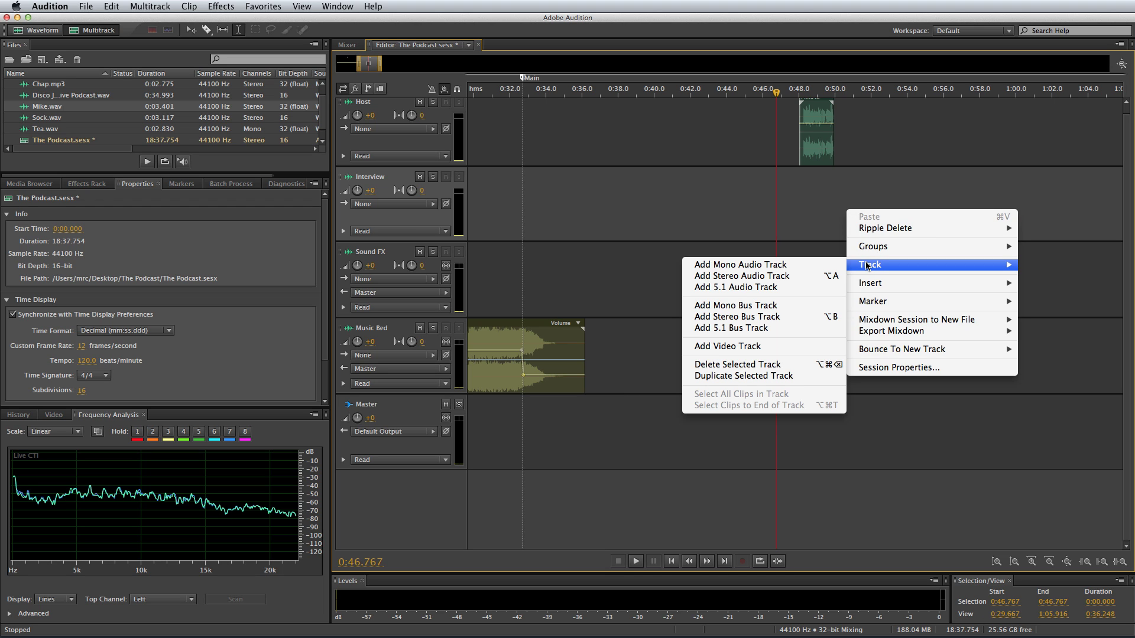
{"action": "left_click", "coordinate": [767, 276]}
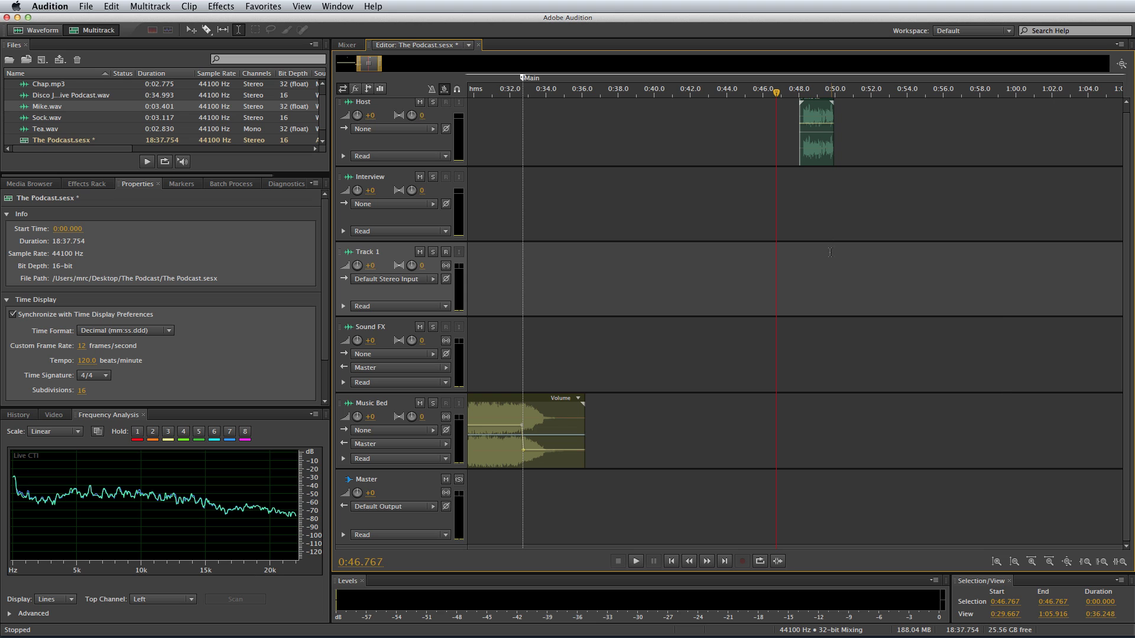
{"action": "right_click", "coordinate": [830, 265]}
{"action": "mouse_move", "coordinate": [853, 320]}
{"action": "left_click", "coordinate": [791, 333]}
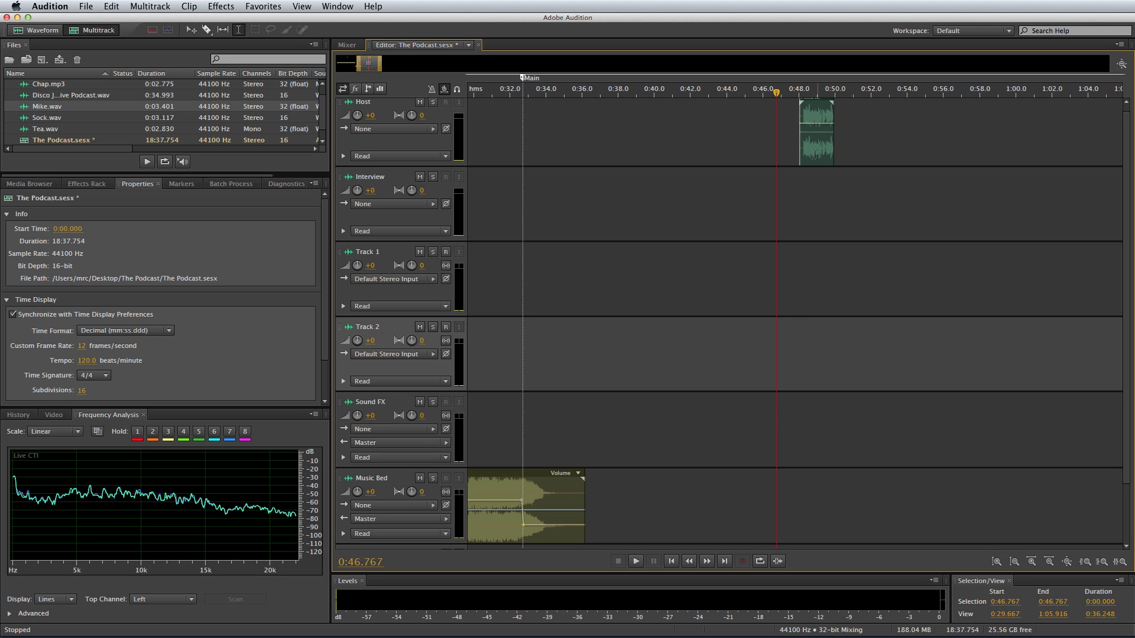
Step: Play the Host clip from about 0:48, place Tea.wav on the Interview track directly after it, and play the transition
{"action": "left_click", "coordinate": [804, 92]}
{"action": "scroll", "coordinate": [804, 92], "scroll_direction": "up", "scroll_amount": 2}
{"action": "key", "text": "space"}
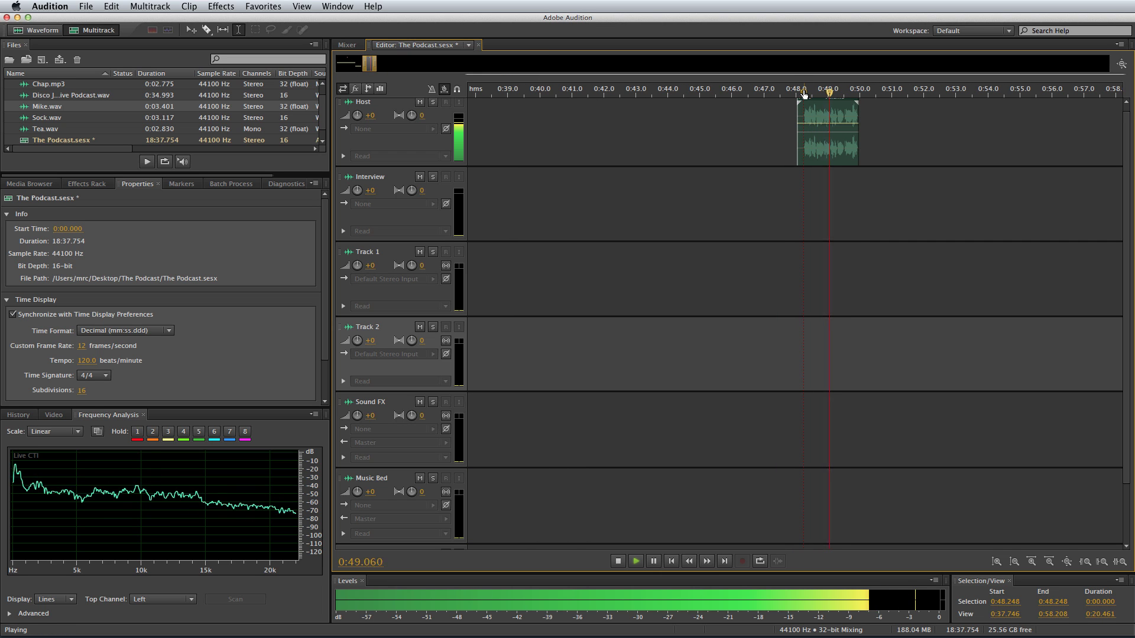
{"action": "key", "text": "space"}
{"action": "left_click_drag", "start_coordinate": [73, 133], "coordinate": [860, 187]}
{"action": "left_click", "coordinate": [852, 183]}
{"action": "key", "text": "space"}
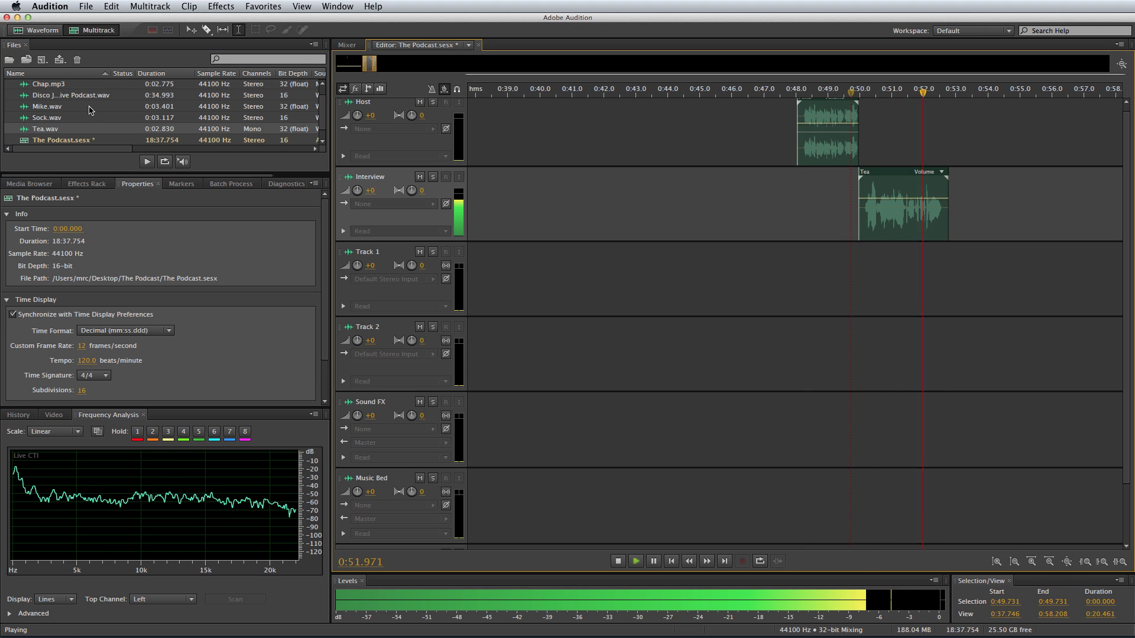
{"action": "key", "text": "space"}
Step: Place Chap.mp3 on Track 1 at about 0:52.5 and Sock.wav on Track 2 at about 0:55, each overlapping the preceding clip's end
{"action": "left_click_drag", "start_coordinate": [59, 85], "coordinate": [938, 267]}
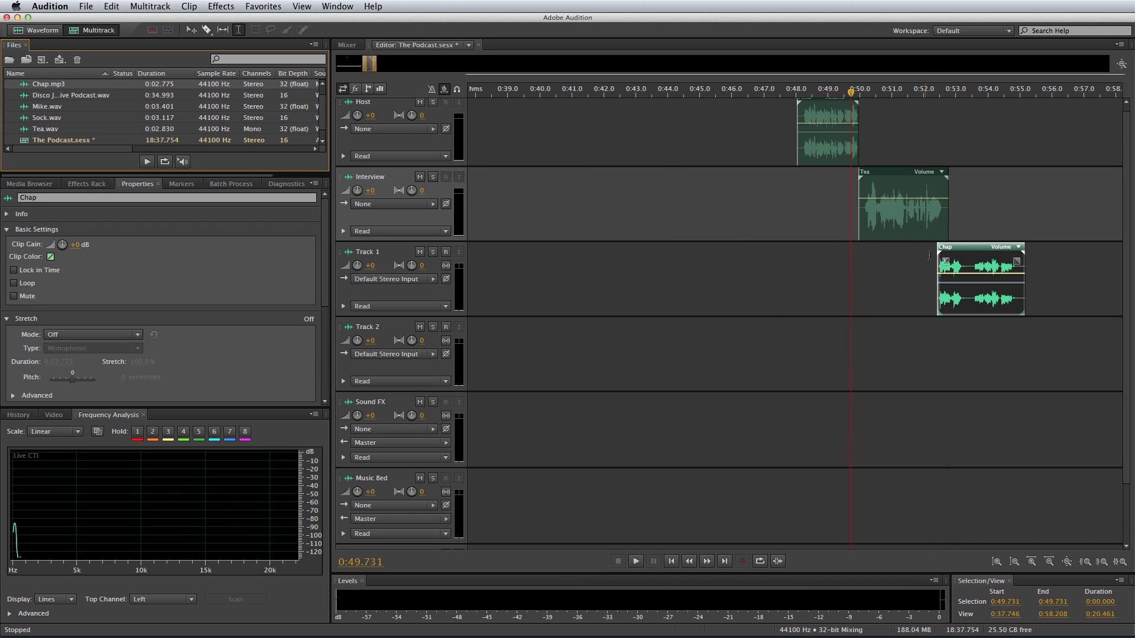
{"action": "left_click", "coordinate": [923, 256]}
{"action": "key", "text": "space"}
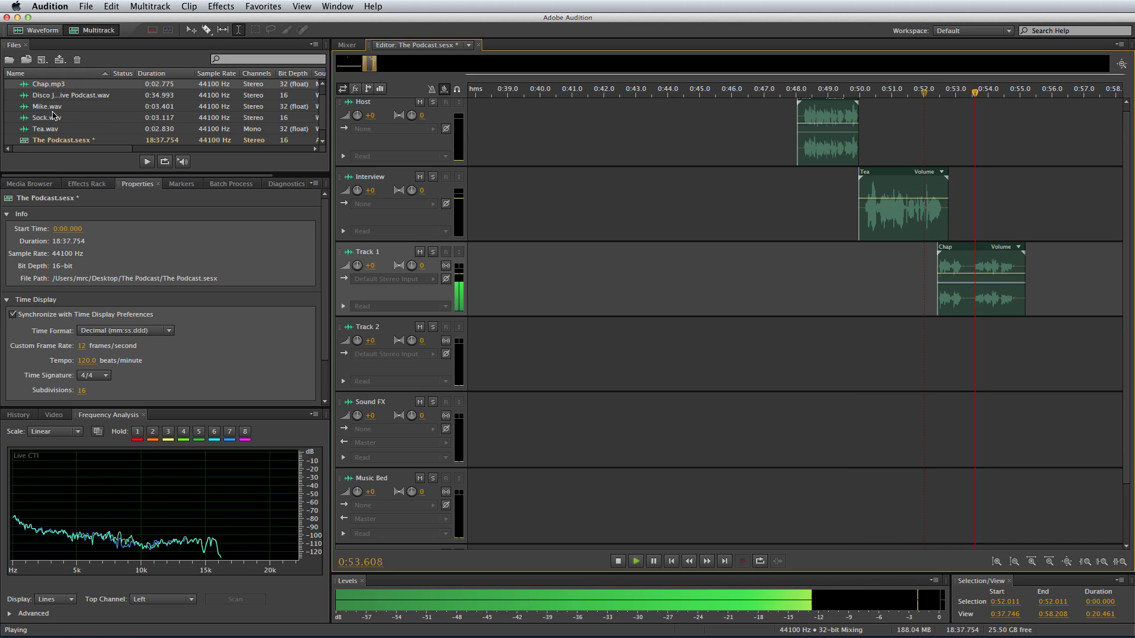
{"action": "left_click_drag", "start_coordinate": [64, 117], "coordinate": [1014, 336]}
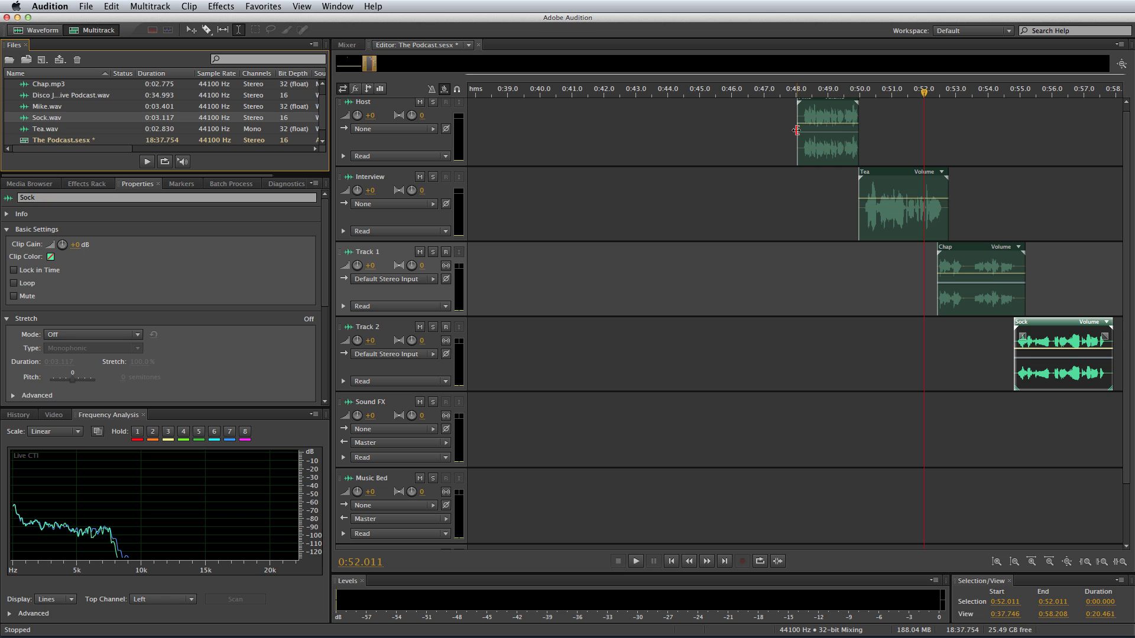
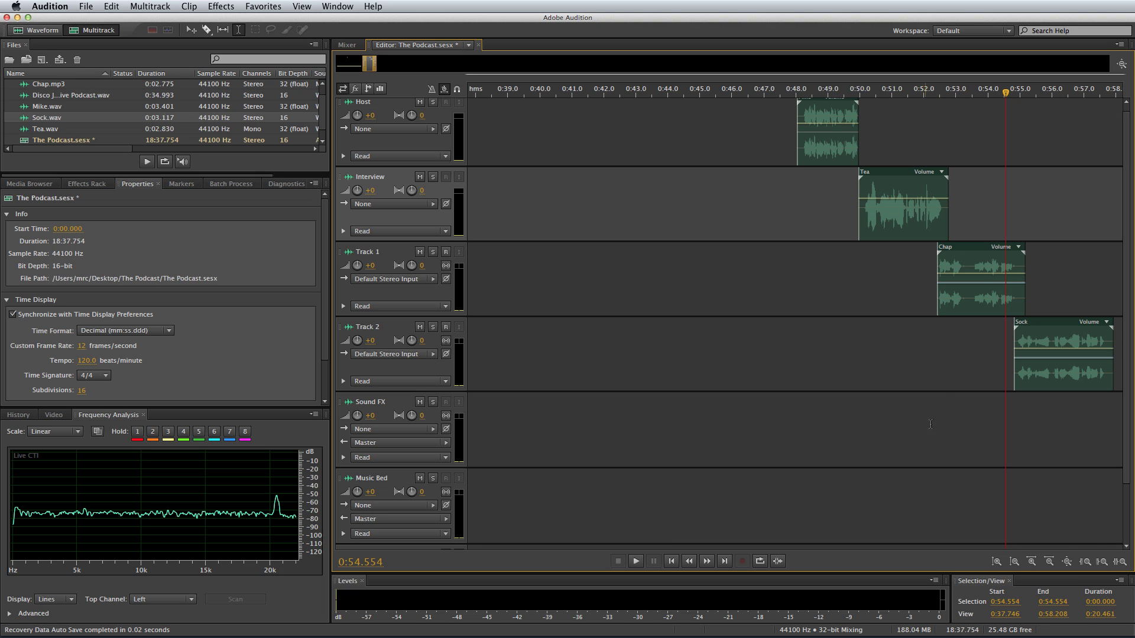
Step: Add a stereo bus track below the Sound FX track
{"action": "right_click", "coordinate": [920, 453]}
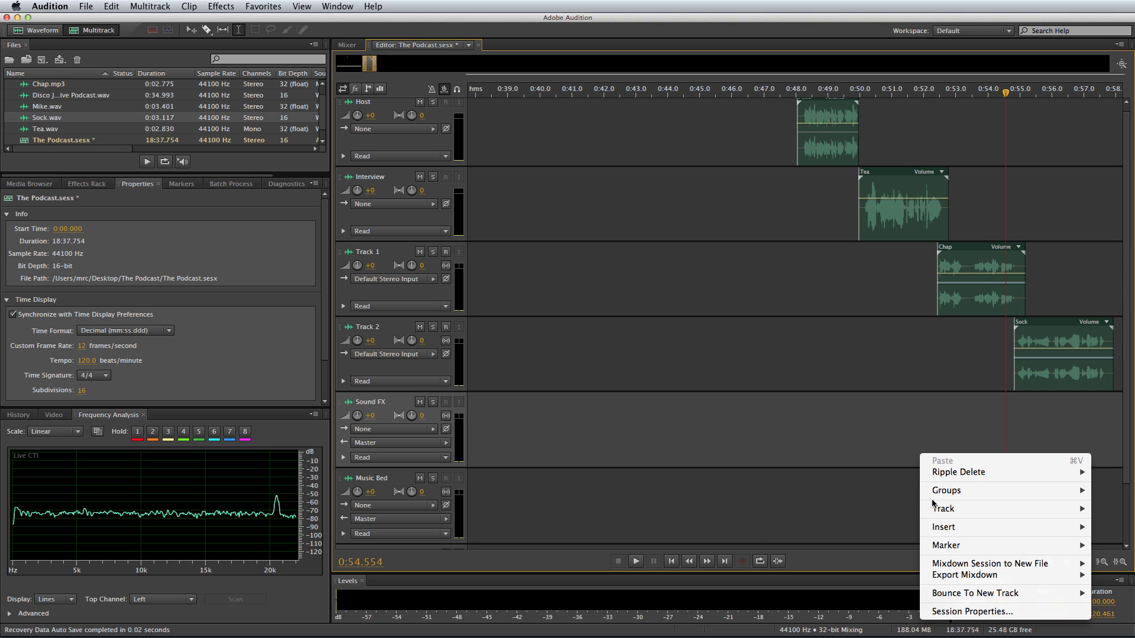
{"action": "mouse_move", "coordinate": [934, 508]}
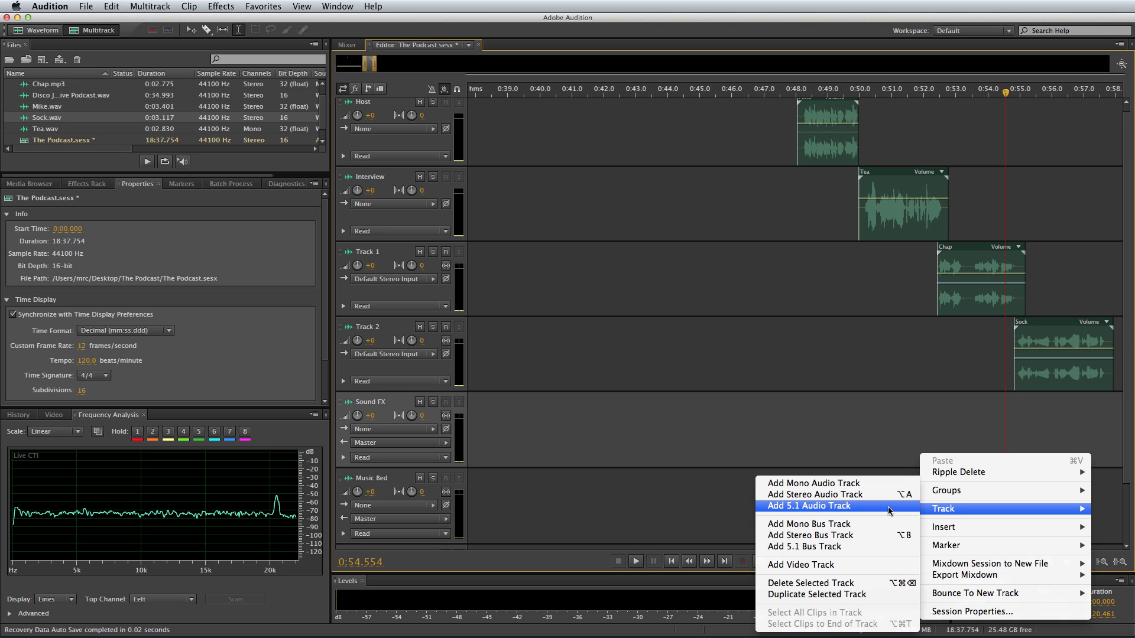
{"action": "left_click", "coordinate": [860, 536]}
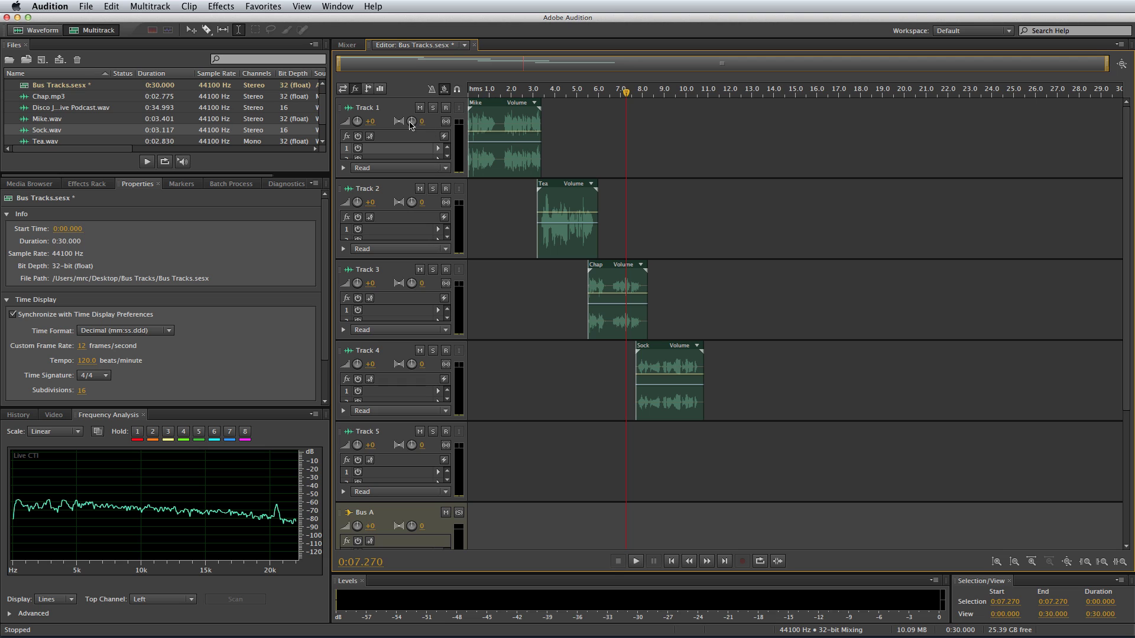
Step: Show the track inputs and outputs in the Bus Tracks session, and route the outputs of Tracks 1 and 2 to Bus A
{"action": "left_click", "coordinate": [342, 92]}
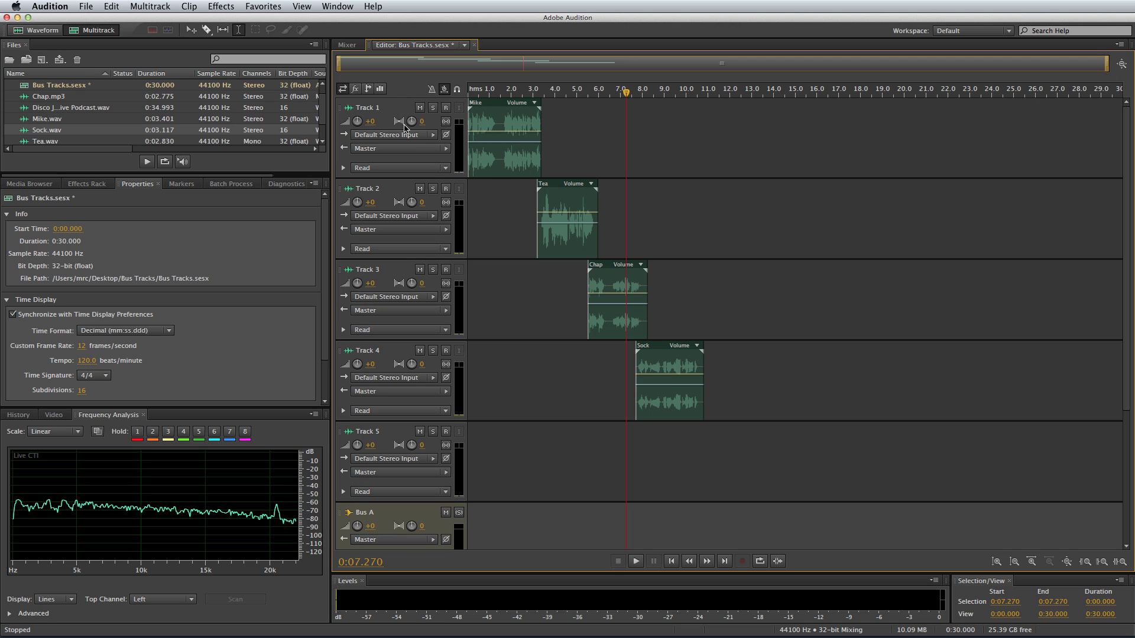
{"action": "left_click", "coordinate": [443, 149]}
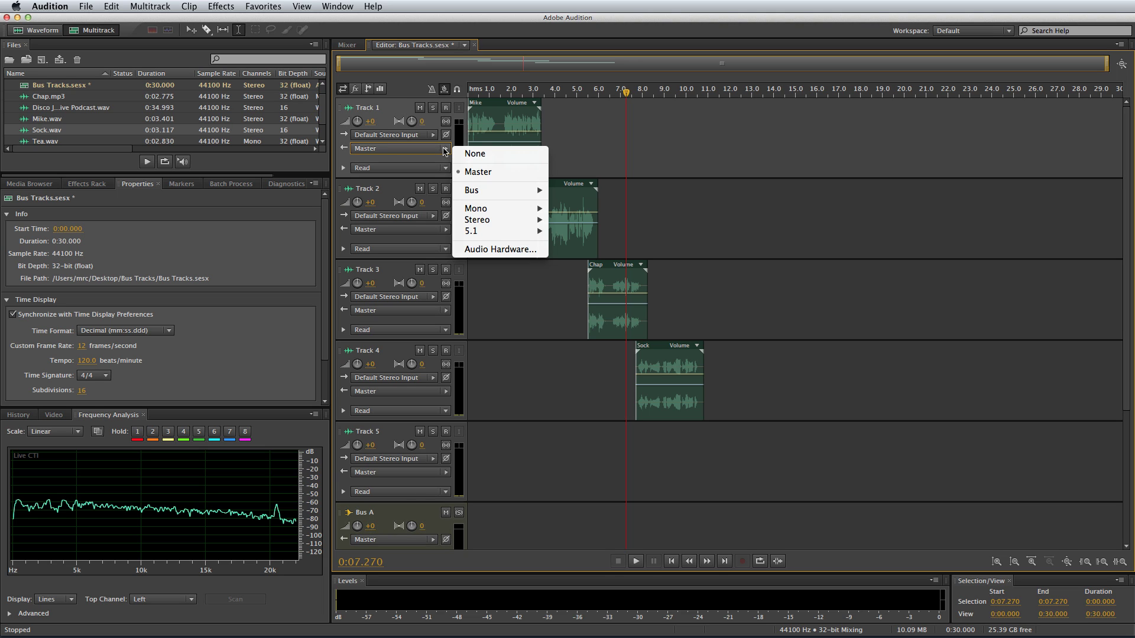
{"action": "mouse_move", "coordinate": [494, 191]}
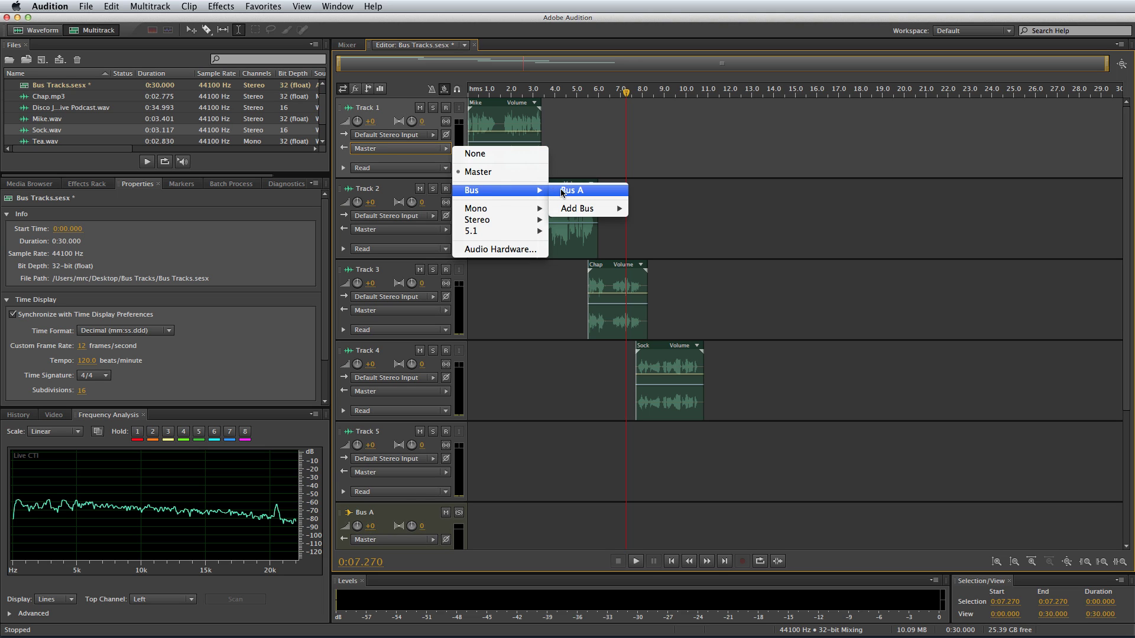
{"action": "left_click", "coordinate": [561, 190]}
{"action": "left_click", "coordinate": [442, 230]}
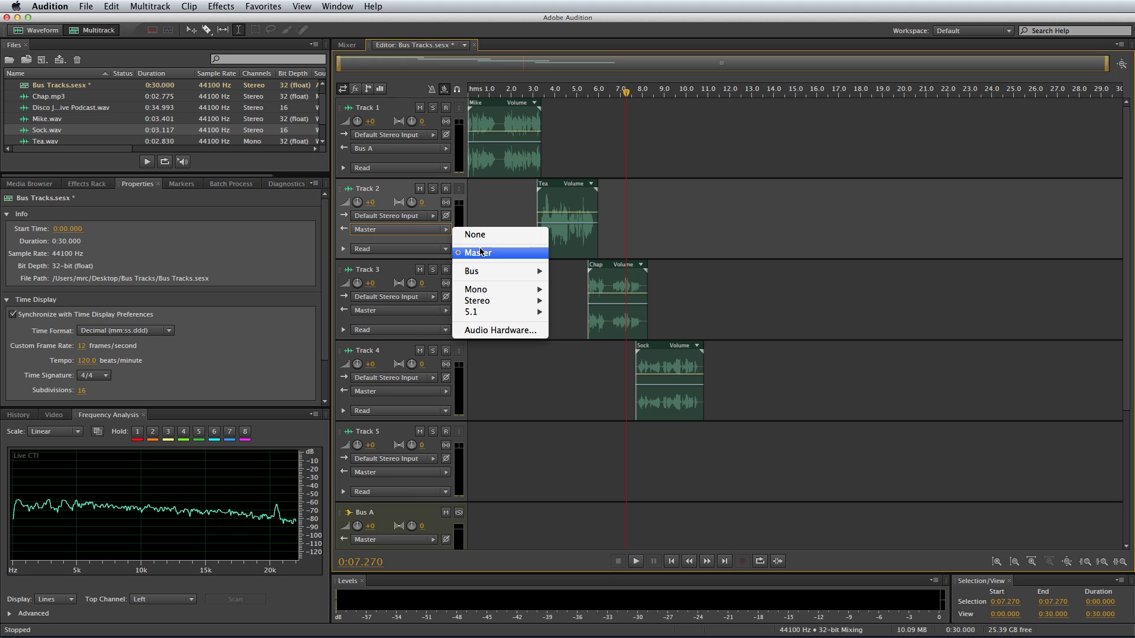
{"action": "mouse_move", "coordinate": [502, 271]}
{"action": "left_click", "coordinate": [567, 271]}
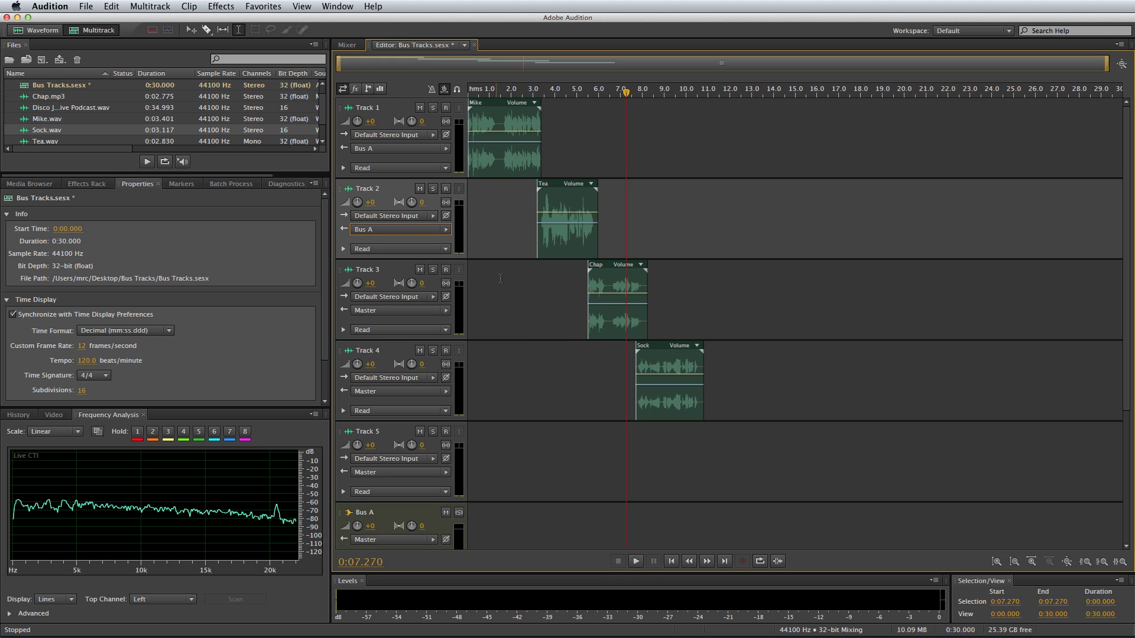
Step: Route the outputs of Tracks 3 and 4 to Bus A
{"action": "left_click", "coordinate": [445, 310]}
{"action": "mouse_move", "coordinate": [467, 353]}
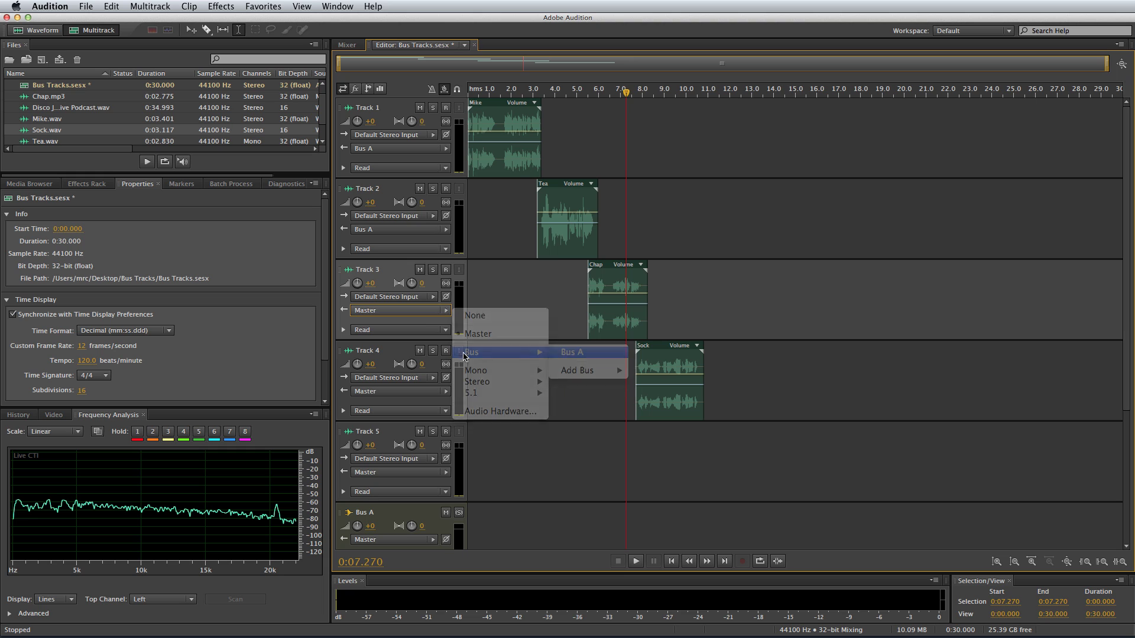
{"action": "left_click", "coordinate": [572, 352]}
{"action": "left_click", "coordinate": [444, 391]}
{"action": "mouse_move", "coordinate": [520, 433]}
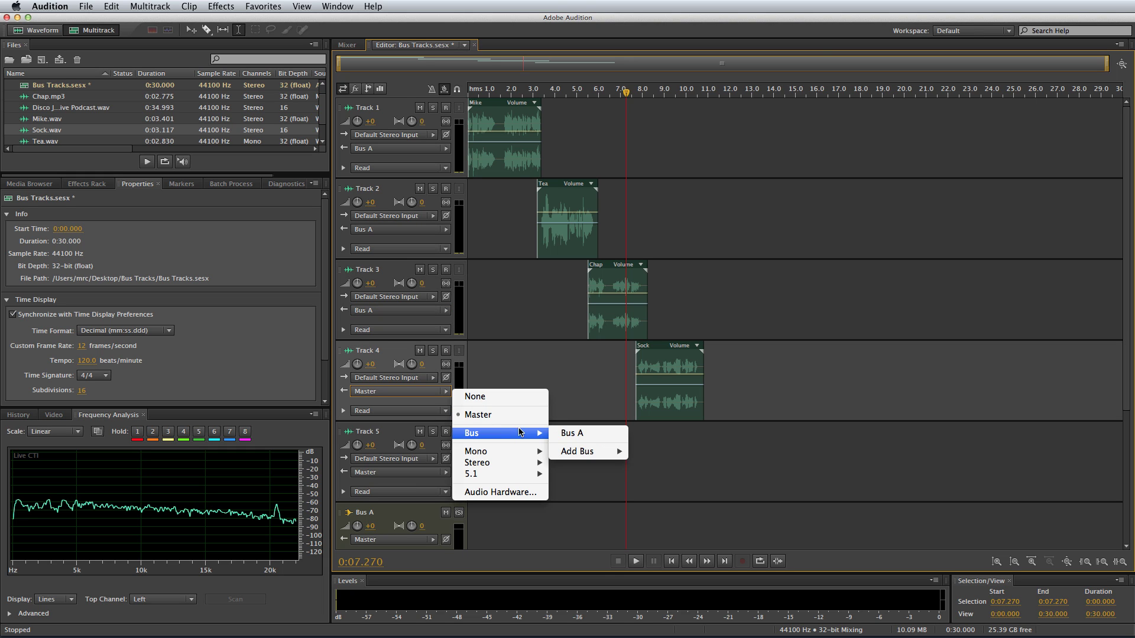
{"action": "left_click", "coordinate": [557, 433]}
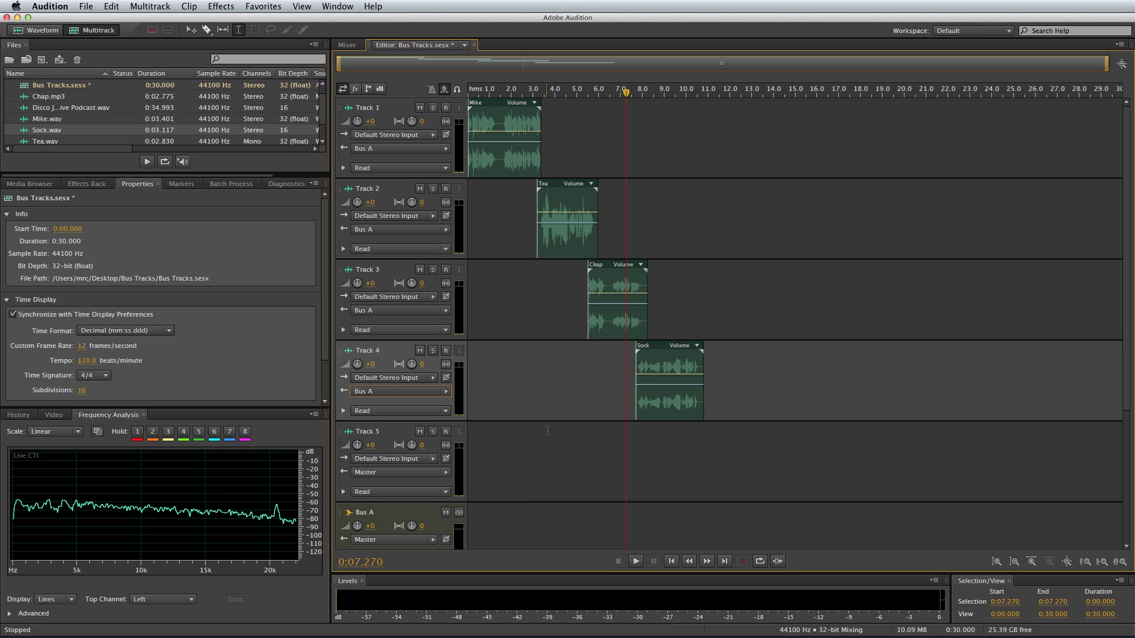
Step: Play the session from the start and examine the track, Bus A and Master levels in both the editor and the Mixer
{"action": "left_click_drag", "start_coordinate": [481, 93], "coordinate": [453, 95]}
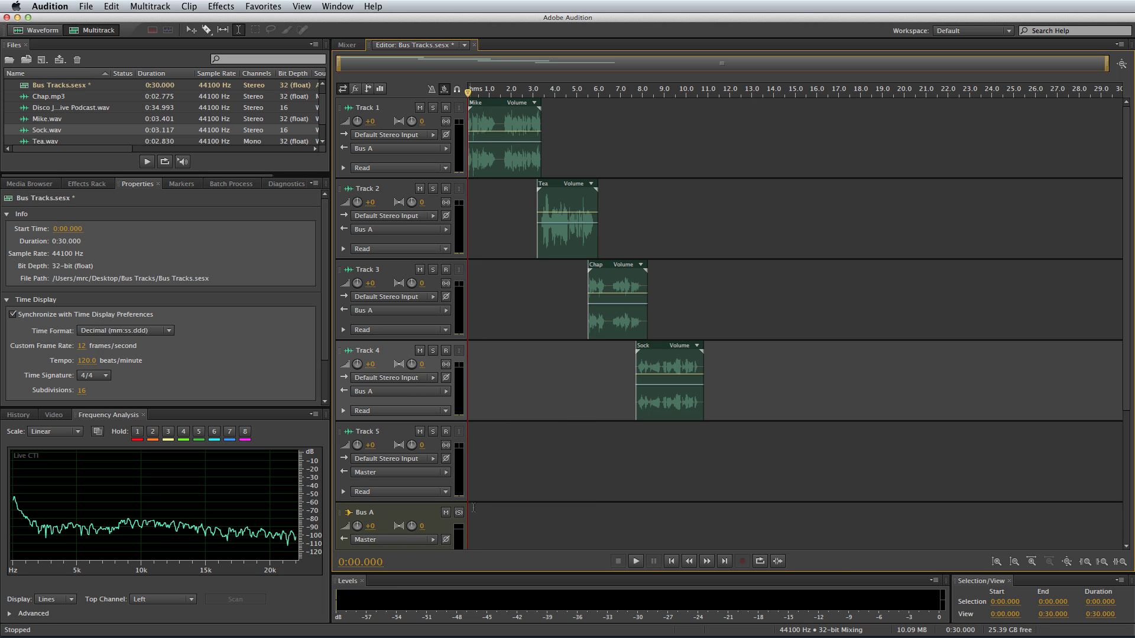
{"action": "key", "text": "space"}
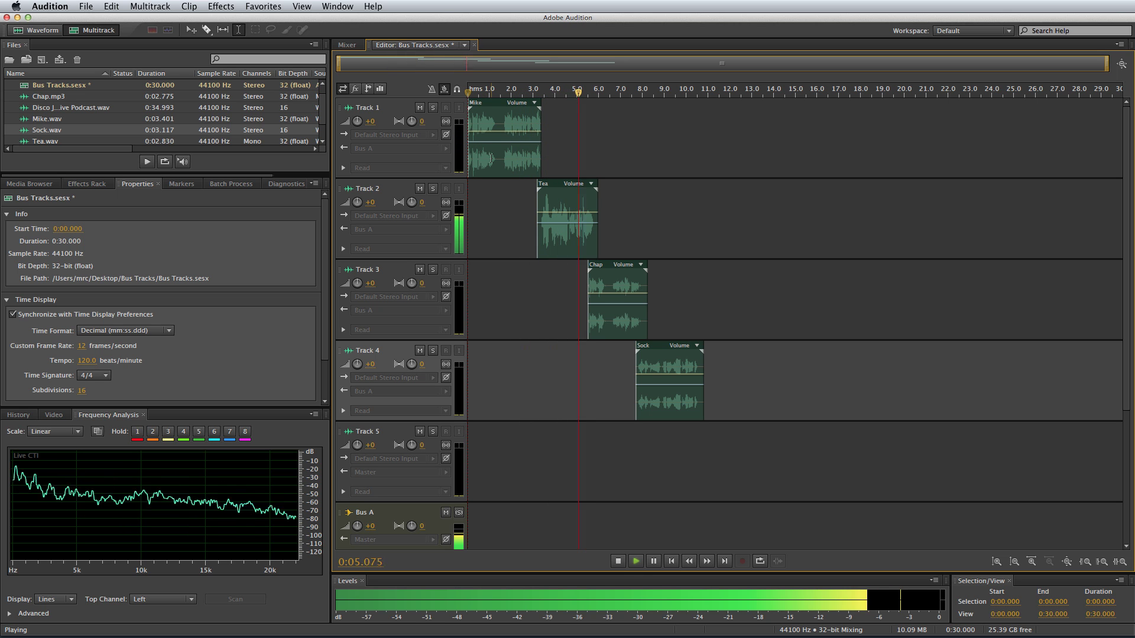
{"action": "scroll", "coordinate": [476, 356], "scroll_direction": "down", "scroll_amount": 5}
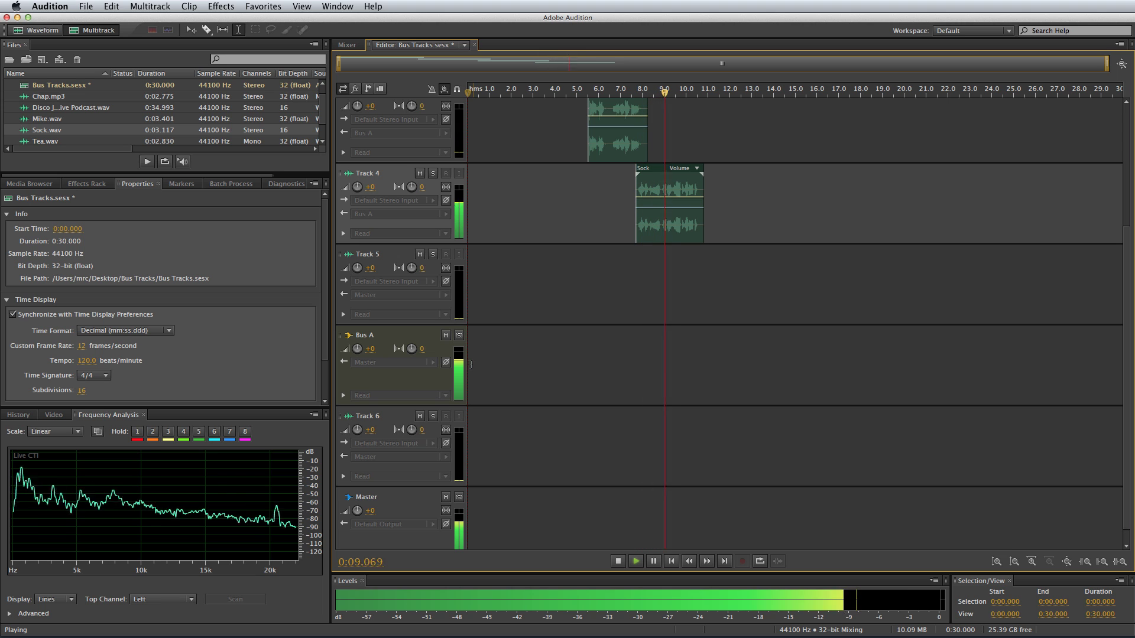
{"action": "key", "text": "space"}
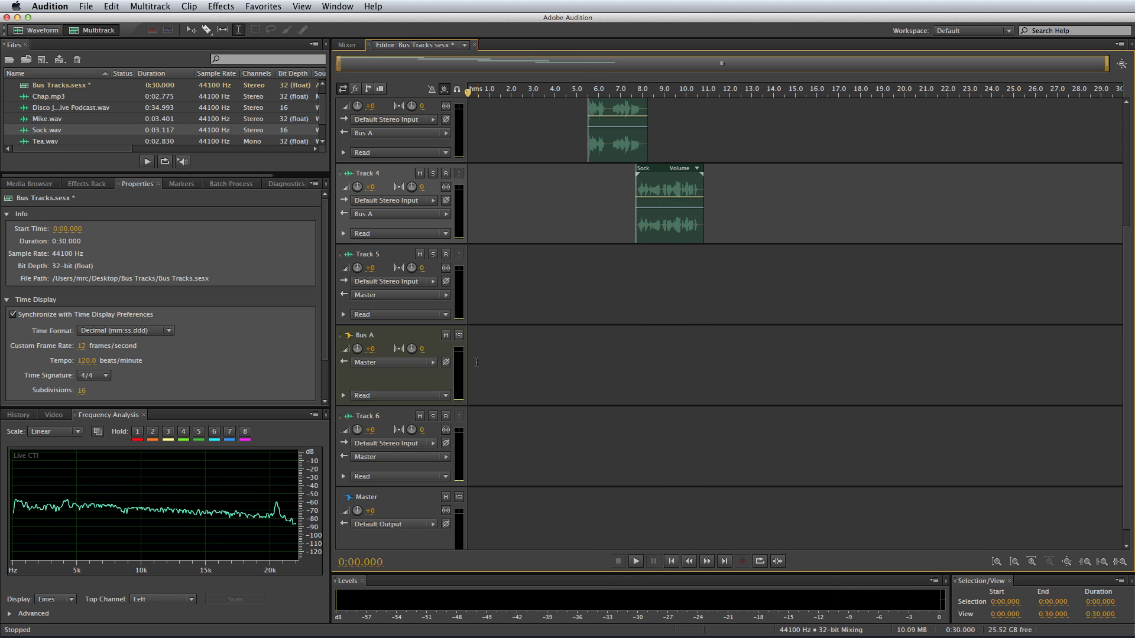
{"action": "left_click", "coordinate": [346, 45]}
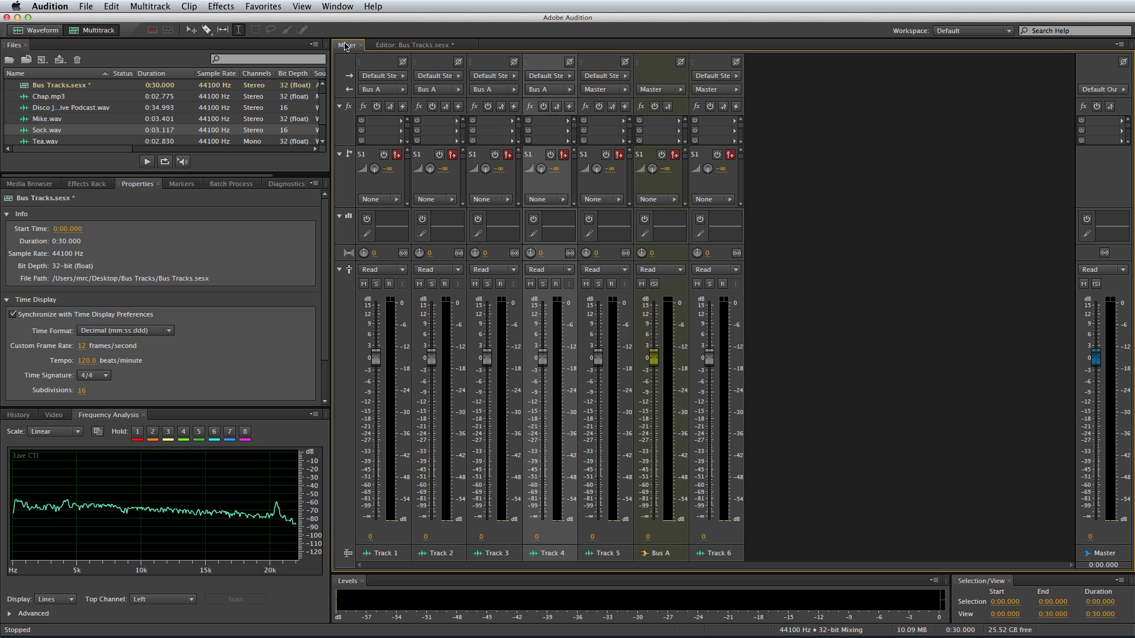
{"action": "key", "text": "space"}
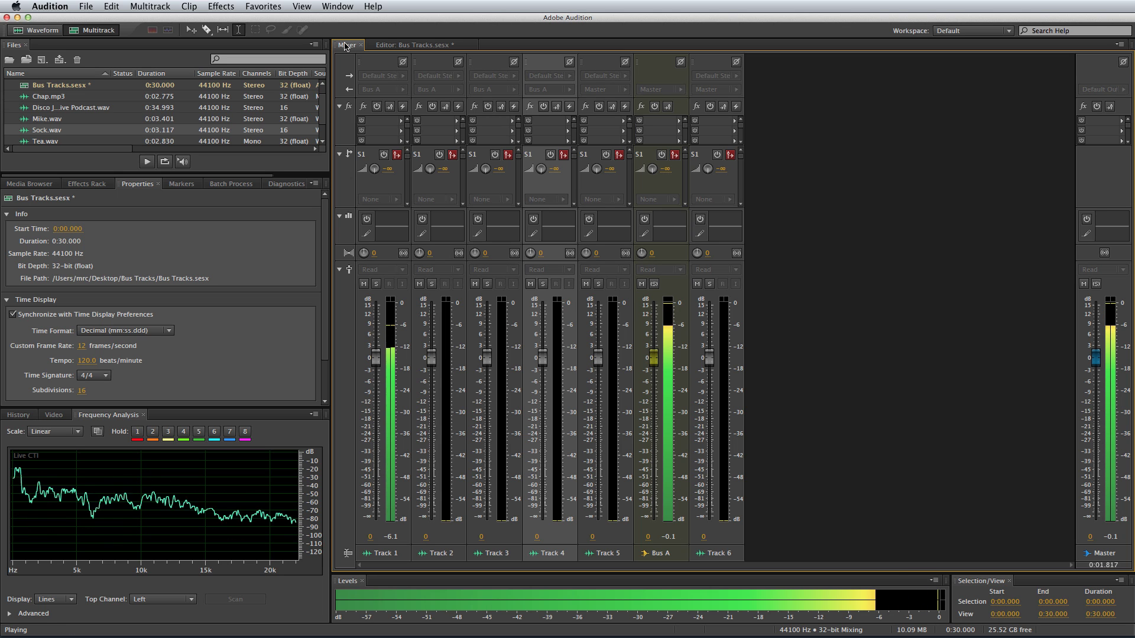
{"action": "key", "text": "space"}
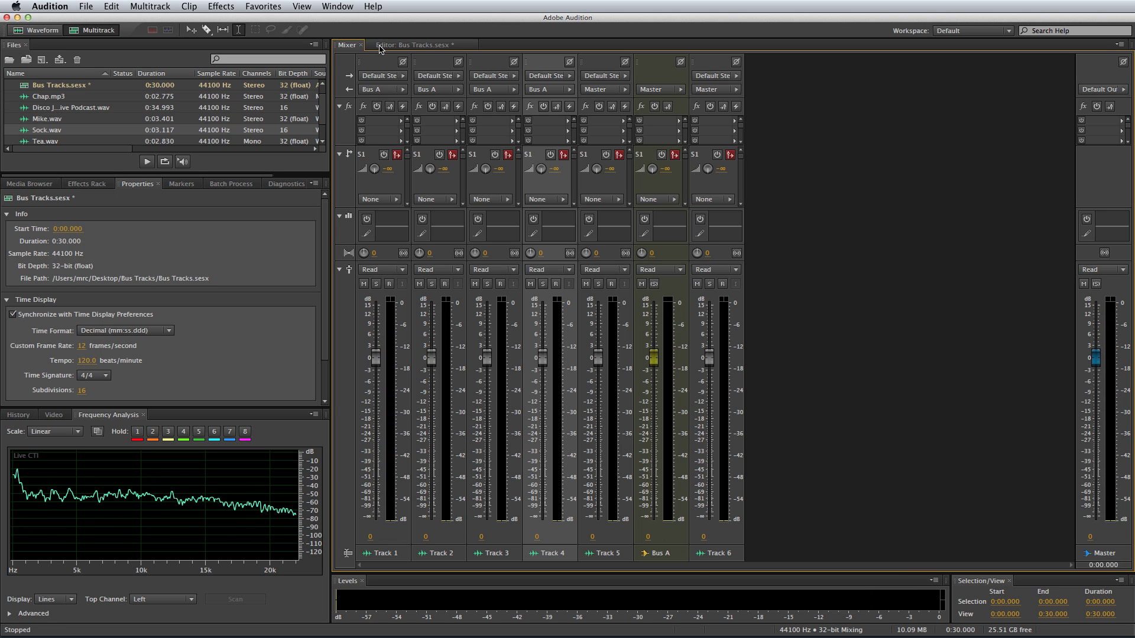
{"action": "left_click", "coordinate": [382, 46]}
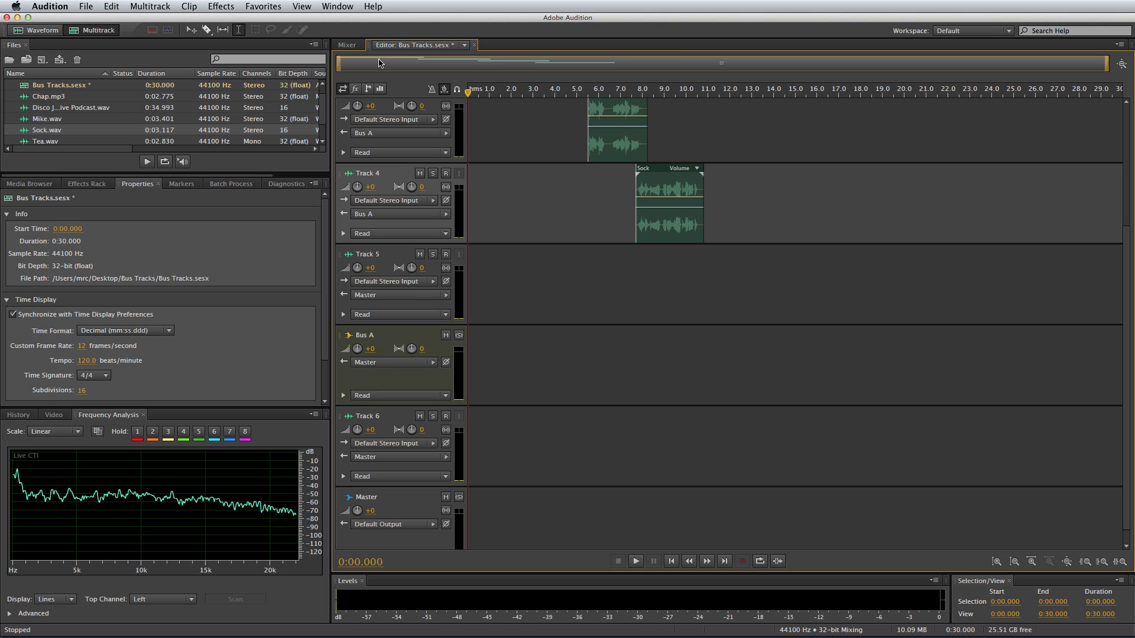
Step: Show the track effects, select Bus A, and apply the Processed preset to its track effects rack
{"action": "left_click", "coordinate": [357, 89]}
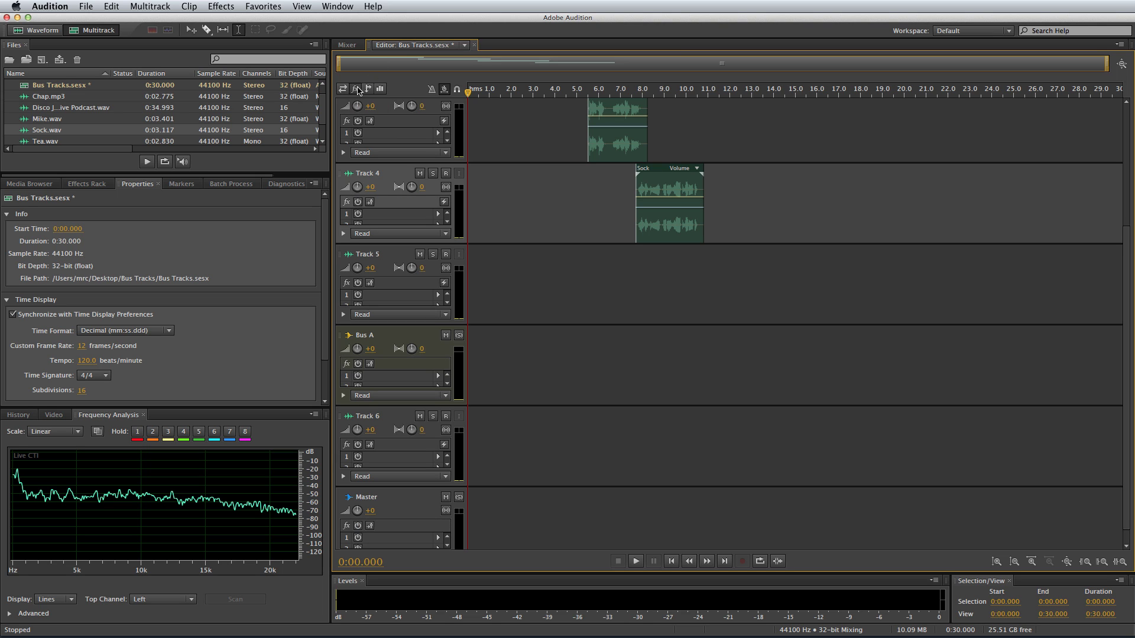
{"action": "scroll", "coordinate": [551, 222], "scroll_direction": "down", "scroll_amount": 2}
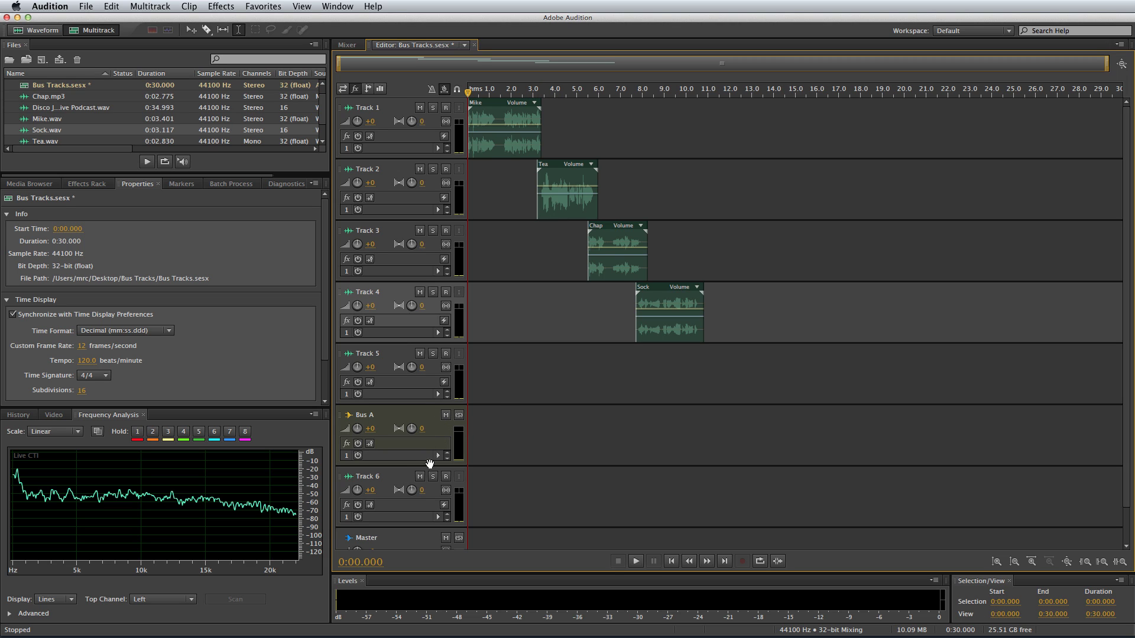
{"action": "left_click", "coordinate": [429, 459]}
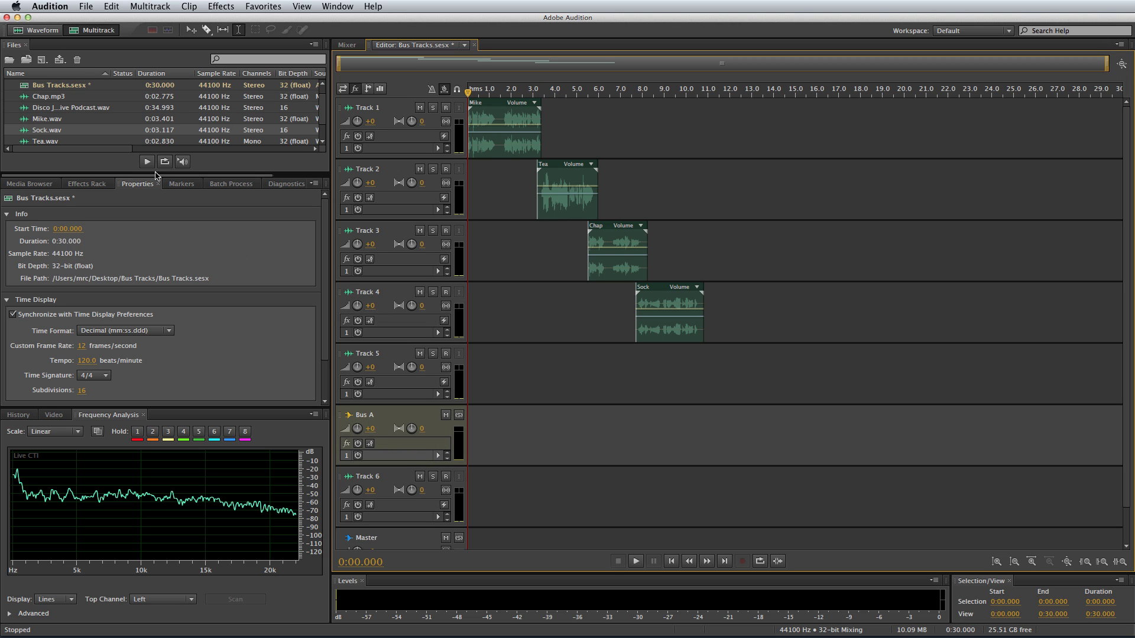
{"action": "left_click", "coordinate": [87, 184]}
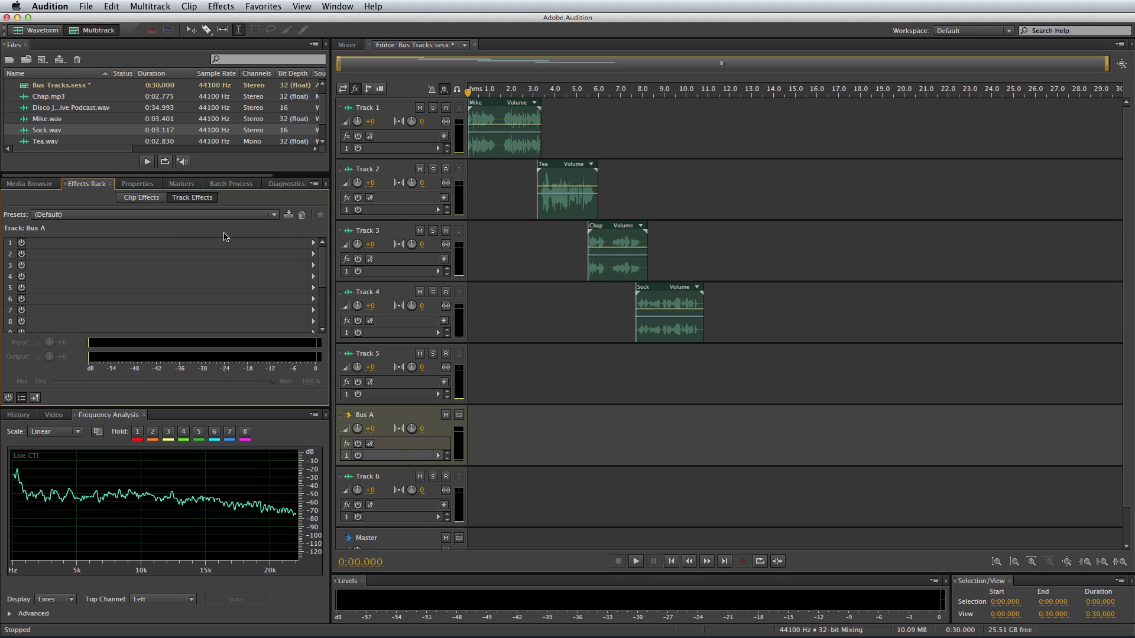
{"action": "left_click", "coordinate": [244, 215]}
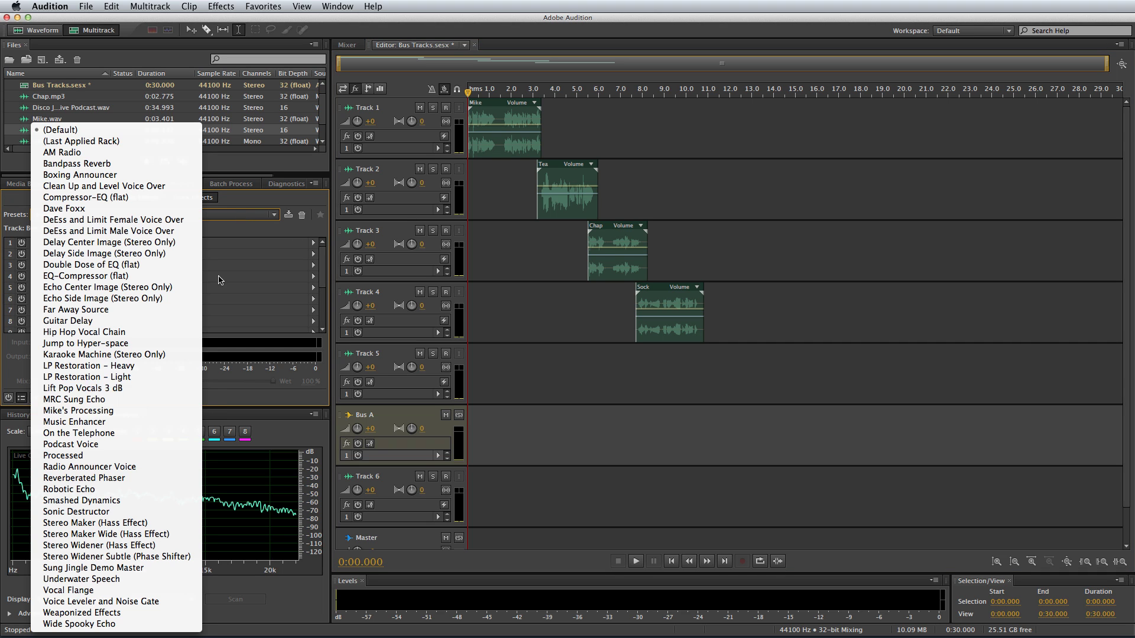
{"action": "left_click", "coordinate": [138, 454]}
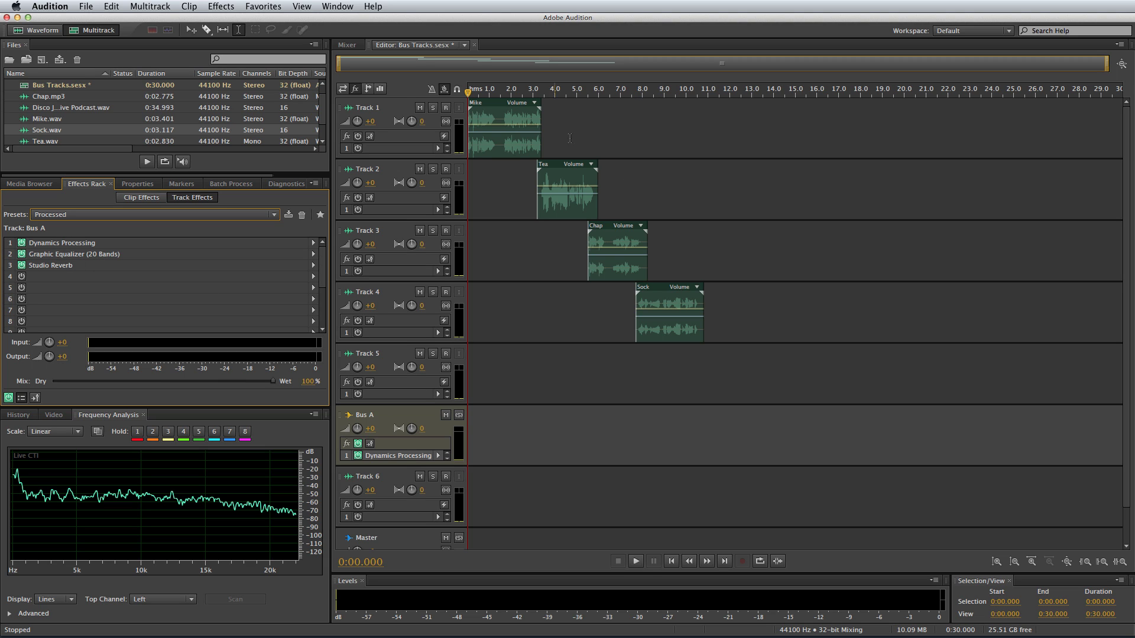
Step: Bypass Studio Reverb on Bus A, lower the rack's output gain to -11.1, and play the session from about 0:01.6
{"action": "left_click", "coordinate": [22, 265]}
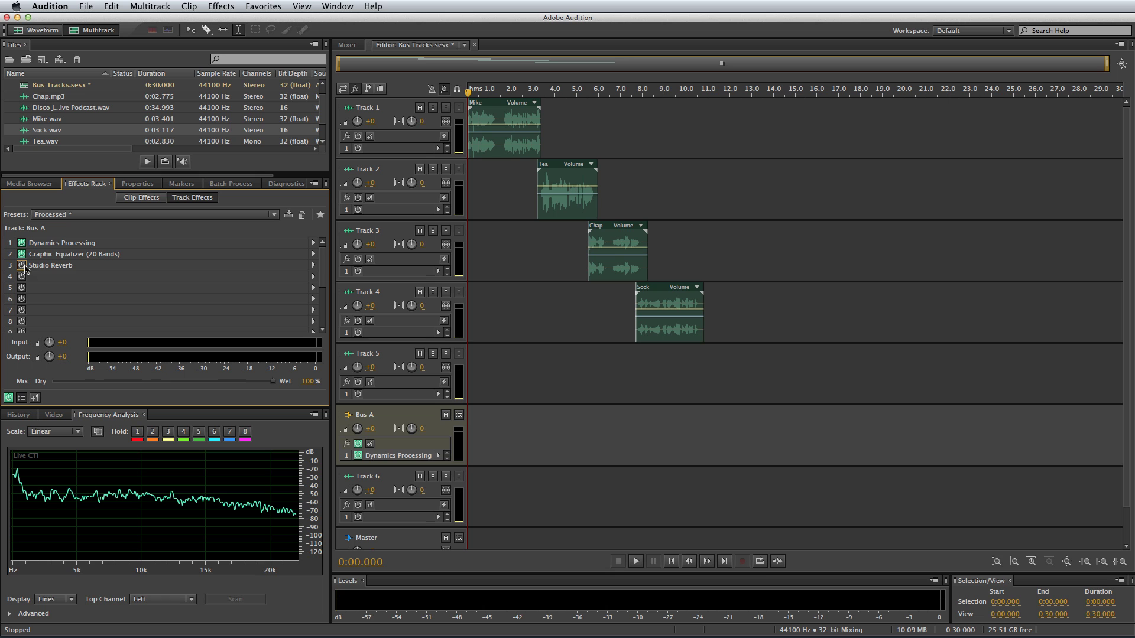
{"action": "left_click", "coordinate": [503, 90]}
{"action": "left_click_drag", "start_coordinate": [47, 364], "coordinate": [58, 362]}
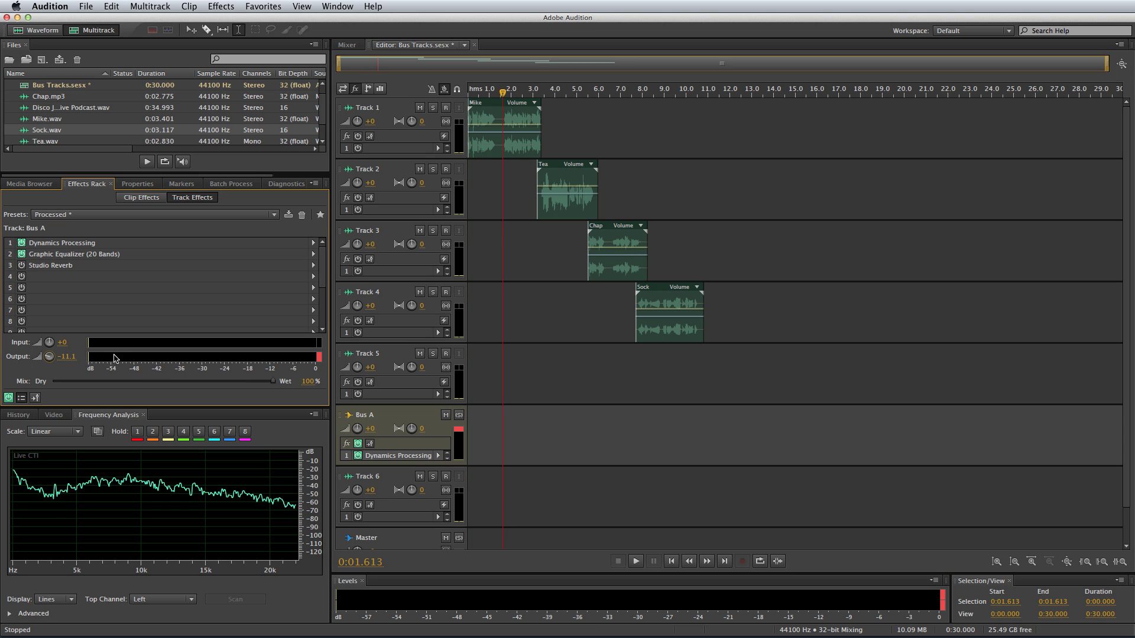
{"action": "key", "text": "space"}
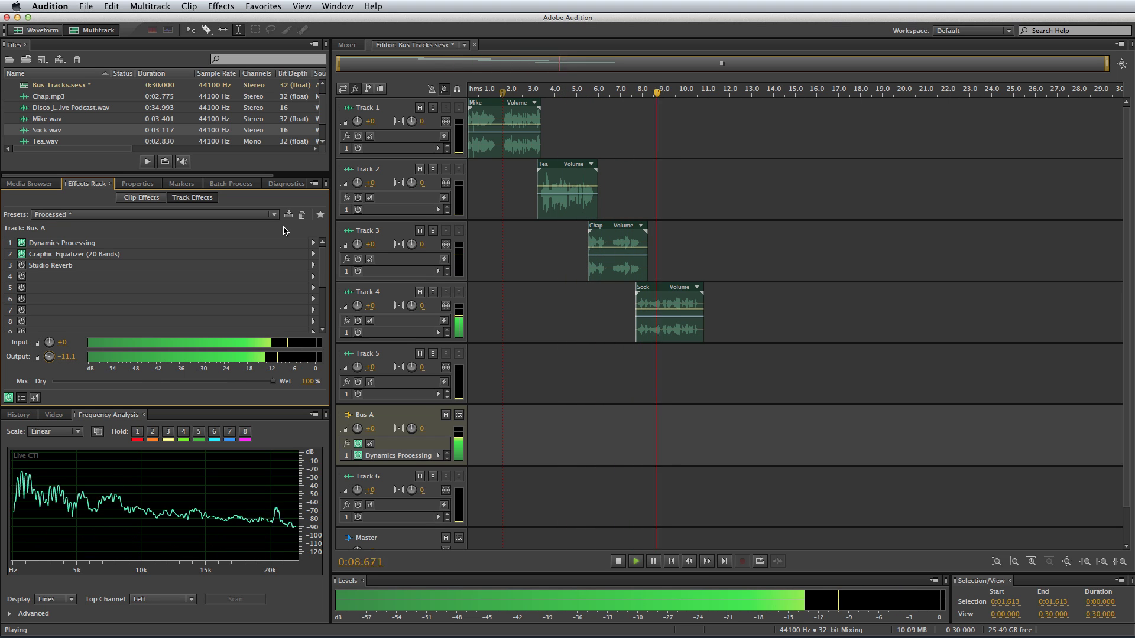
{"action": "key", "text": "space"}
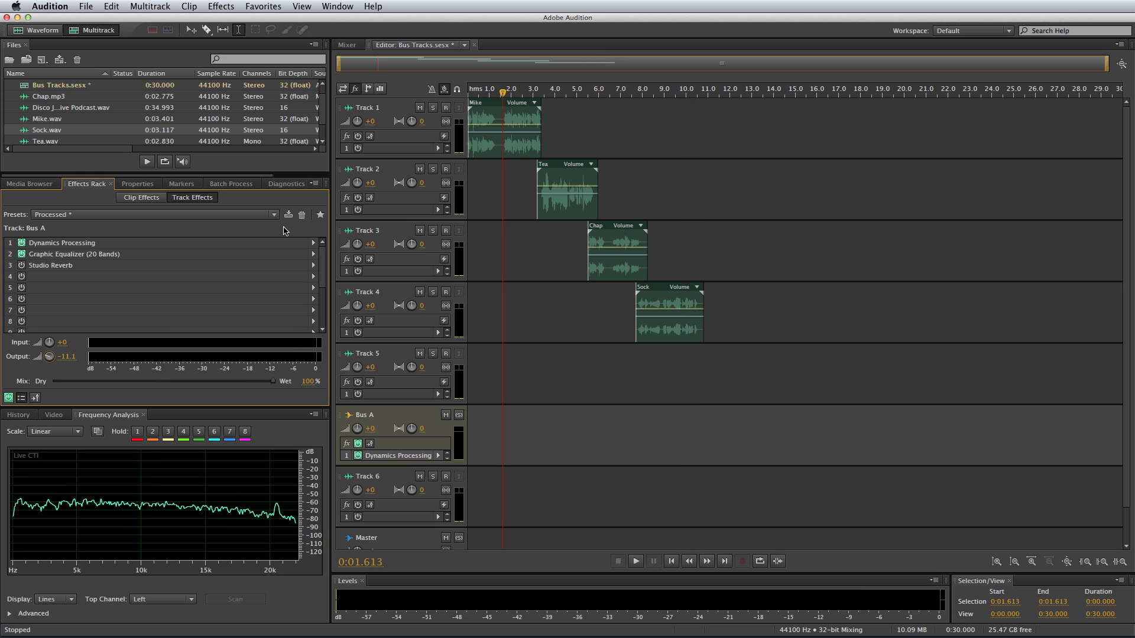